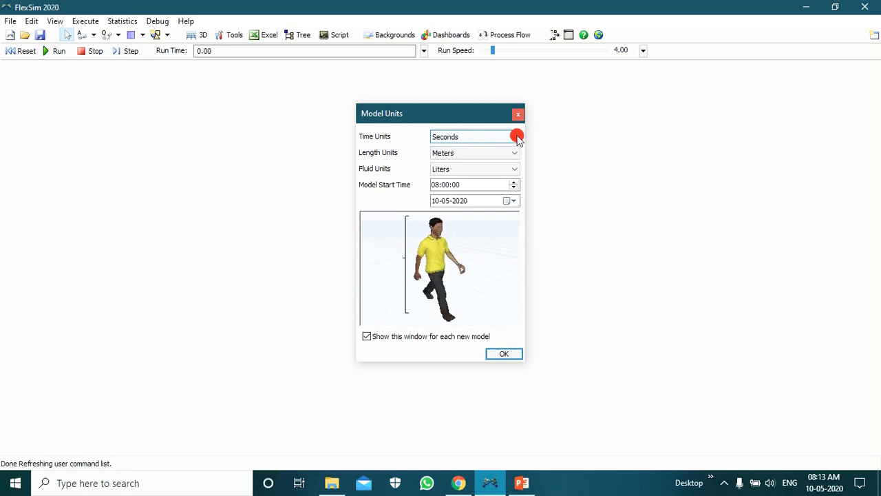
Step: Set the new model's time units to Minutes and accept the model units
click(518, 138)
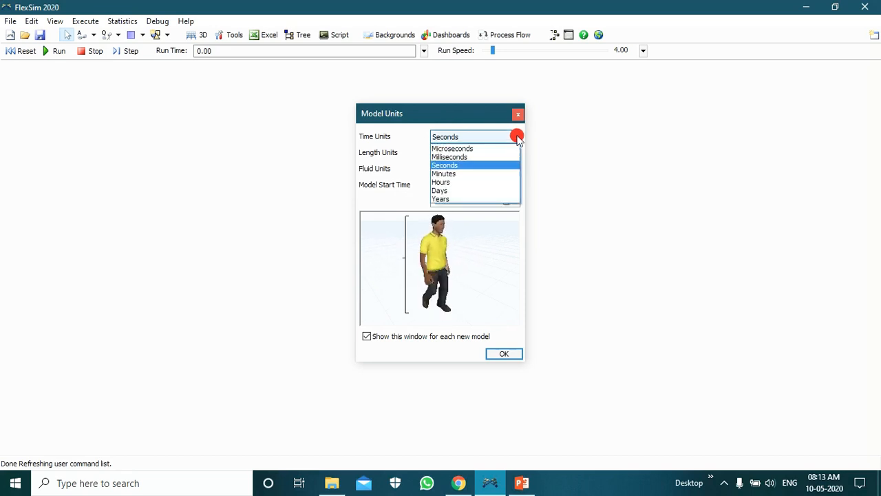
click(501, 174)
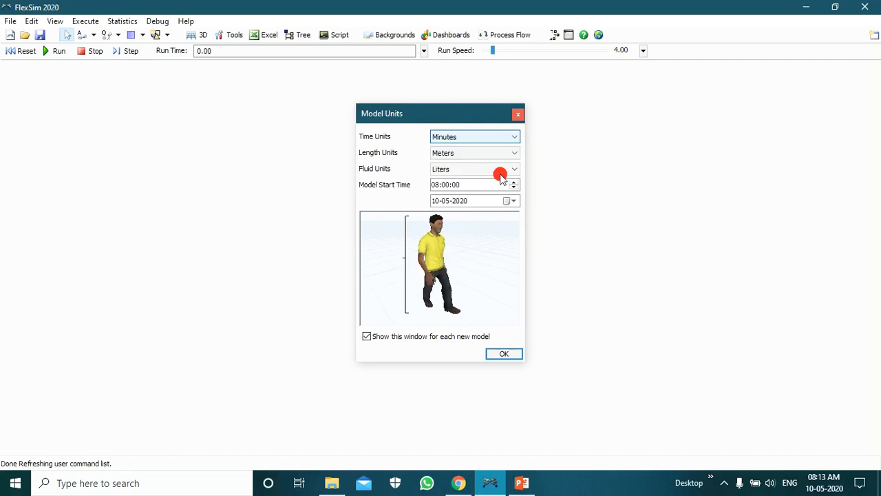
click(508, 356)
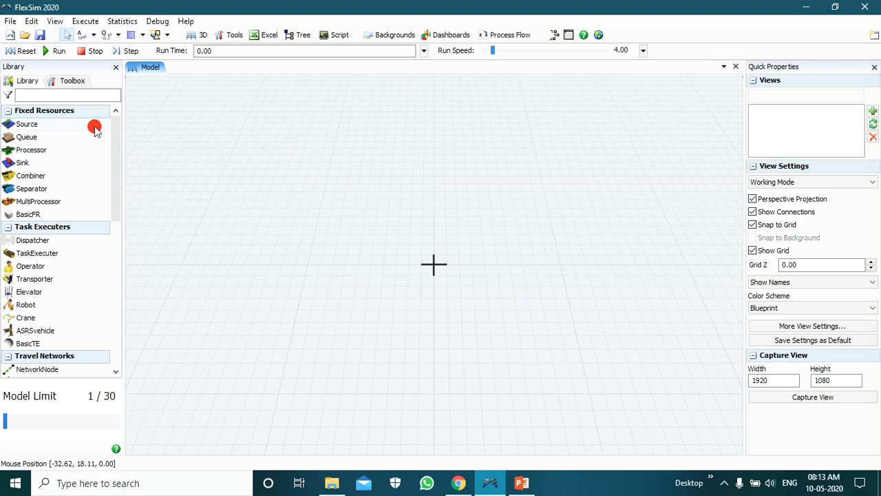
Step: Place a Source, a Processor and a Queue in a row from left to right on the model grid
drag(93, 125, 233, 257)
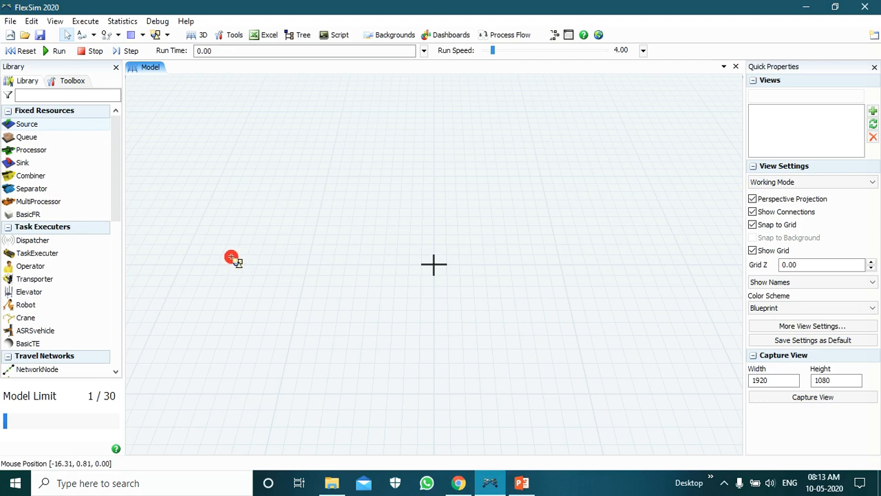
drag(232, 258, 236, 259)
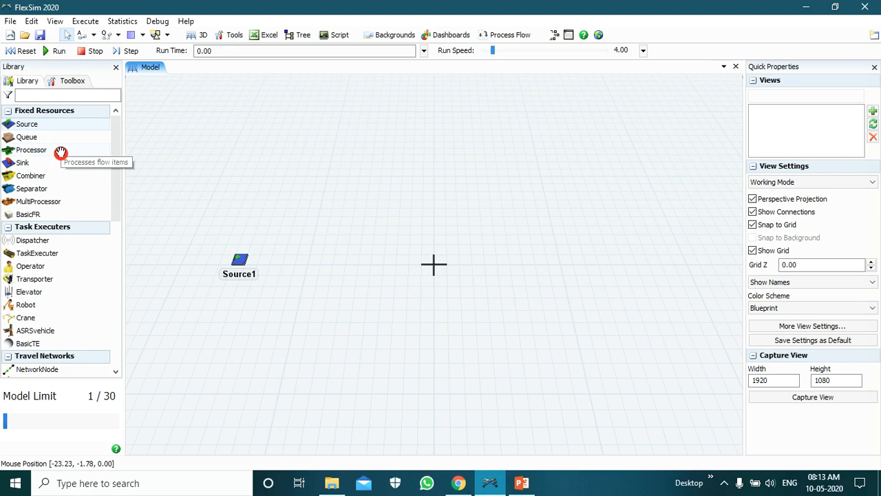
drag(61, 151, 325, 257)
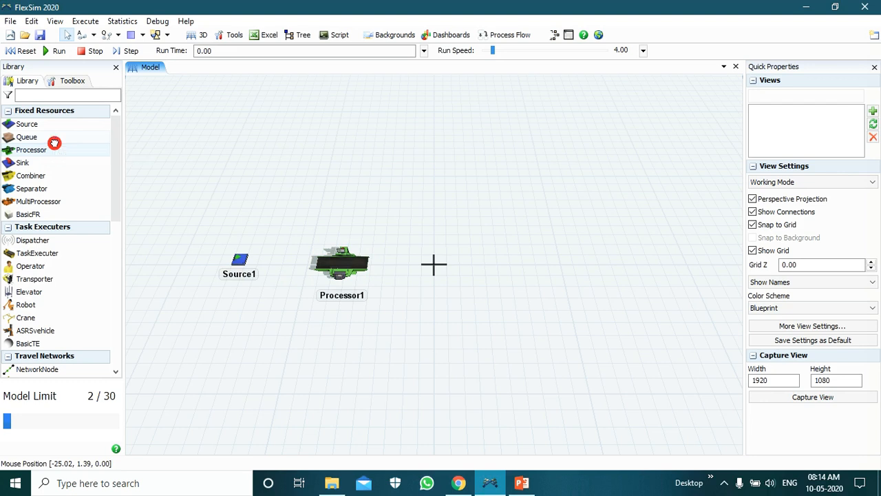
drag(60, 143, 434, 258)
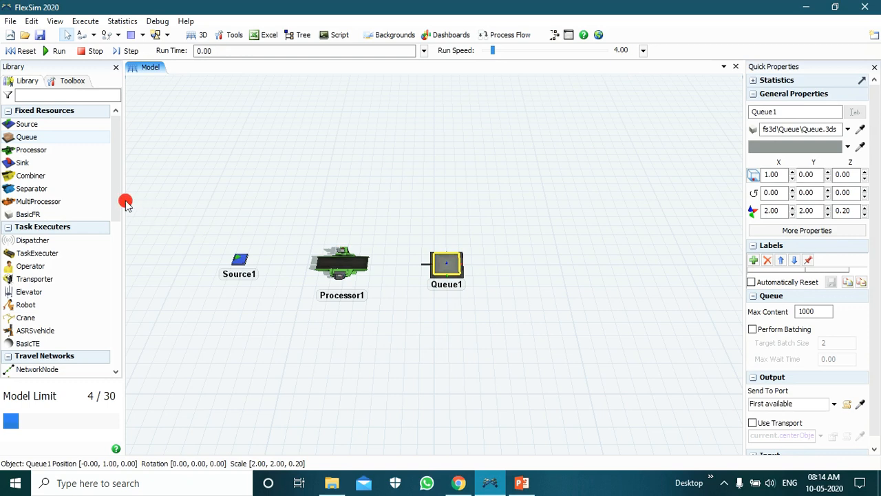
Step: Add two Processors beyond the queue, one above and one below the flow line, and a Sink at the far right end
click(65, 150)
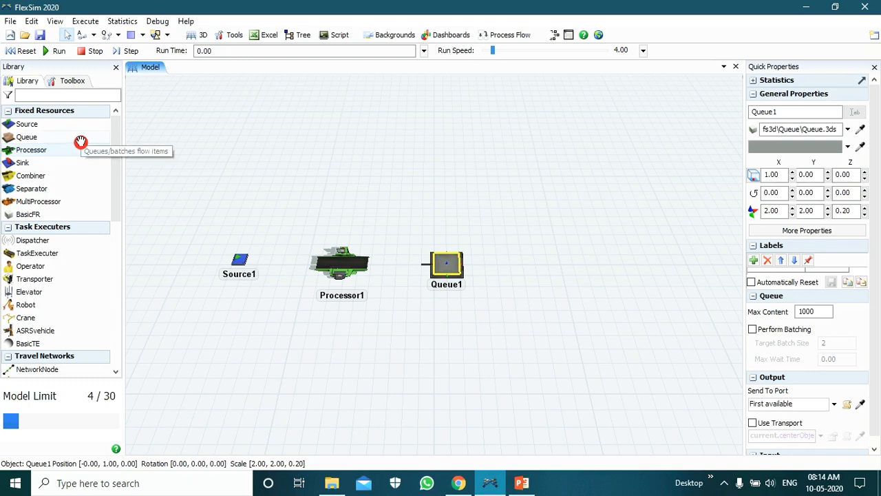
drag(82, 150, 529, 185)
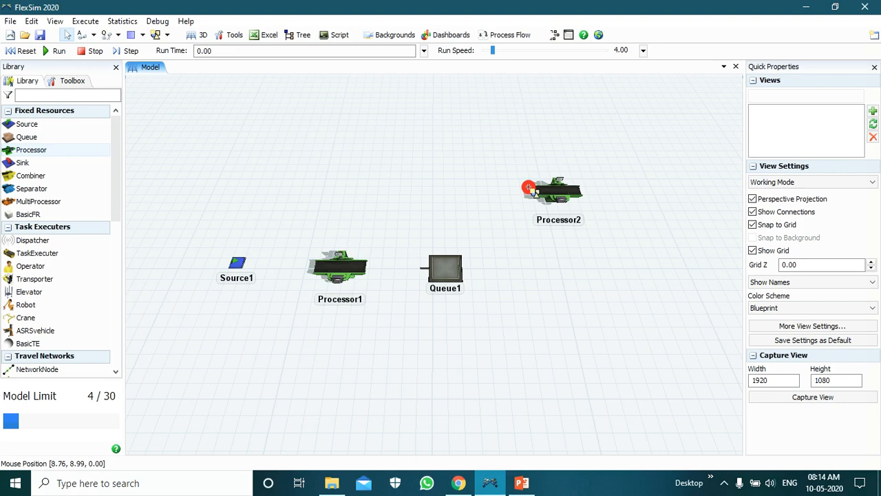
click(556, 334)
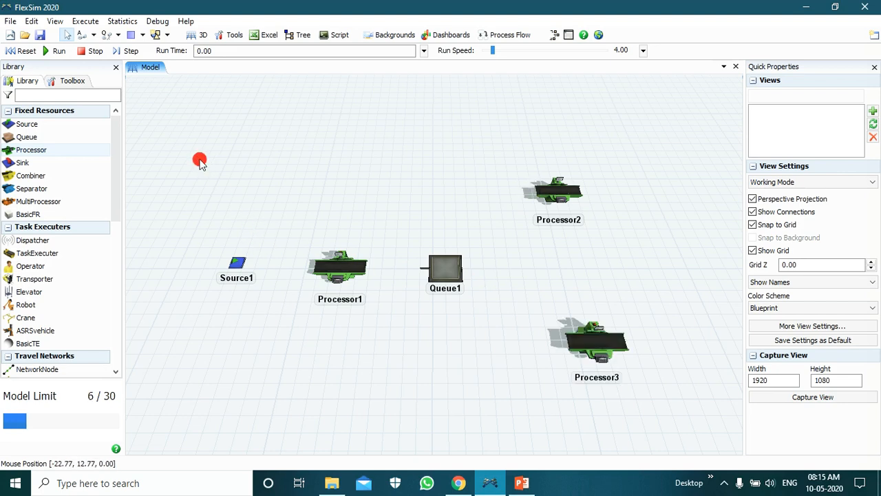
scroll(199, 160, down, 3)
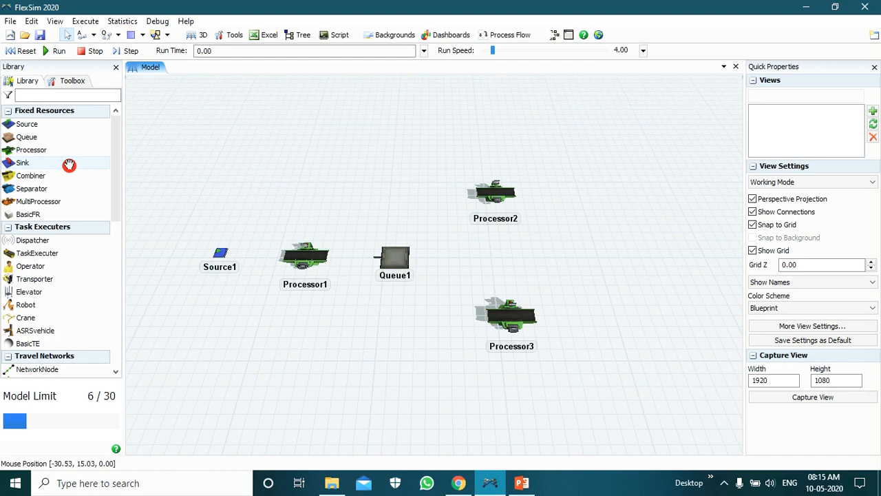
drag(69, 165, 630, 253)
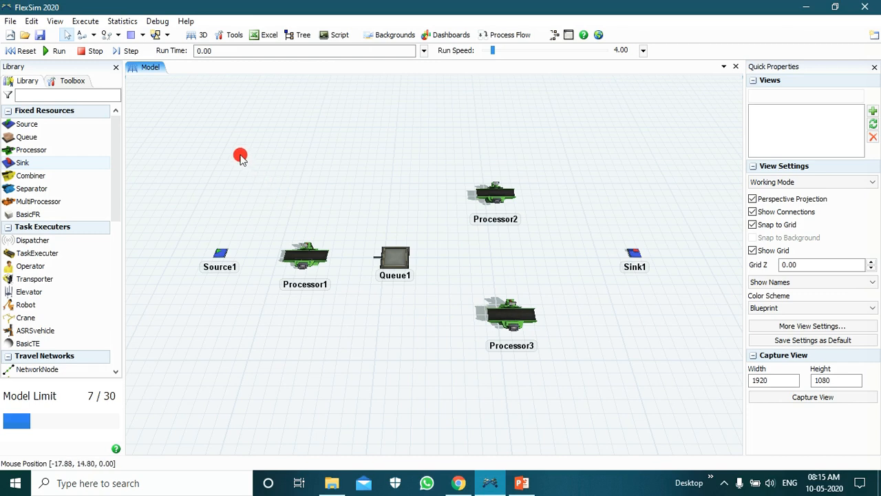
Step: Connect Source1 to Processor1 and Processor1 to Queue1 with object connections
click(93, 38)
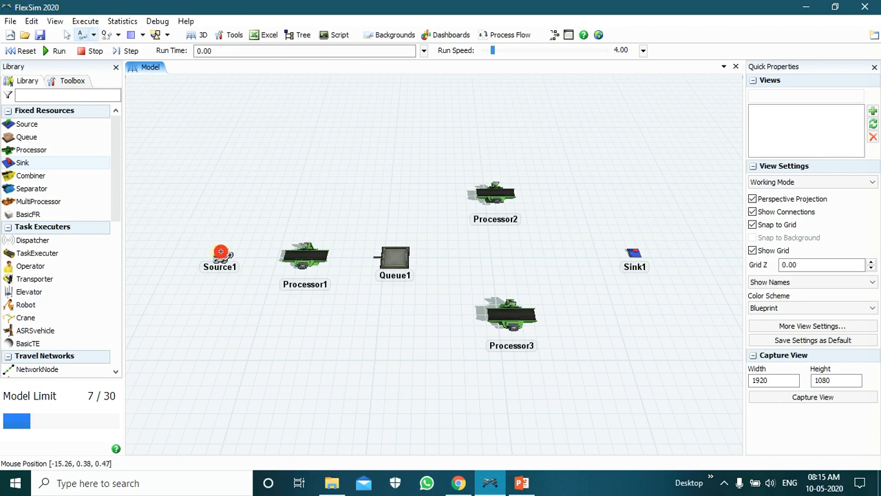
double_click(220, 252)
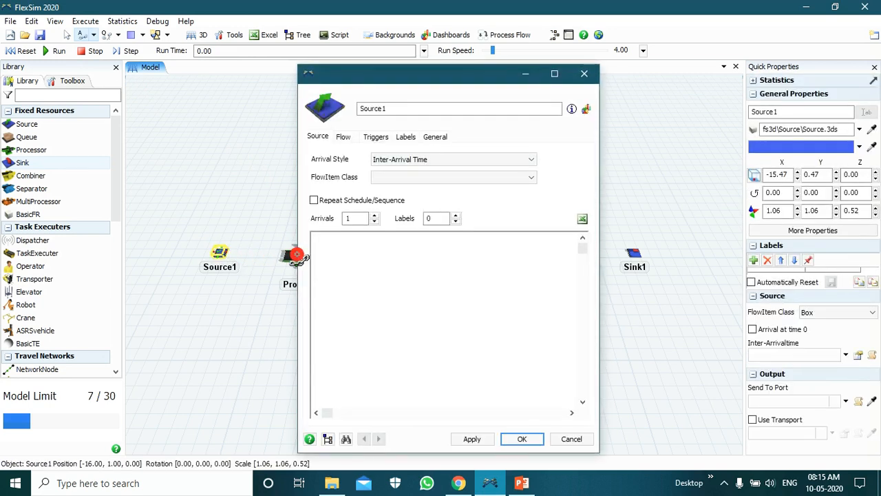
click(590, 81)
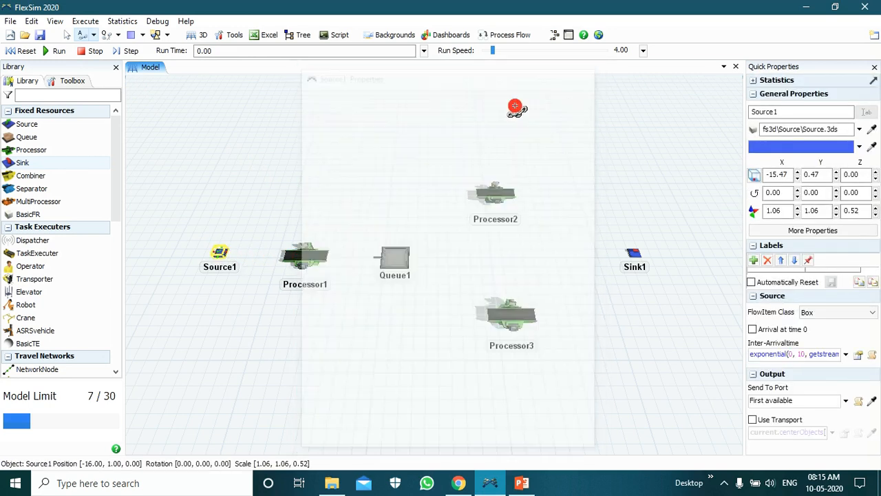
drag(220, 253, 349, 256)
click(340, 257)
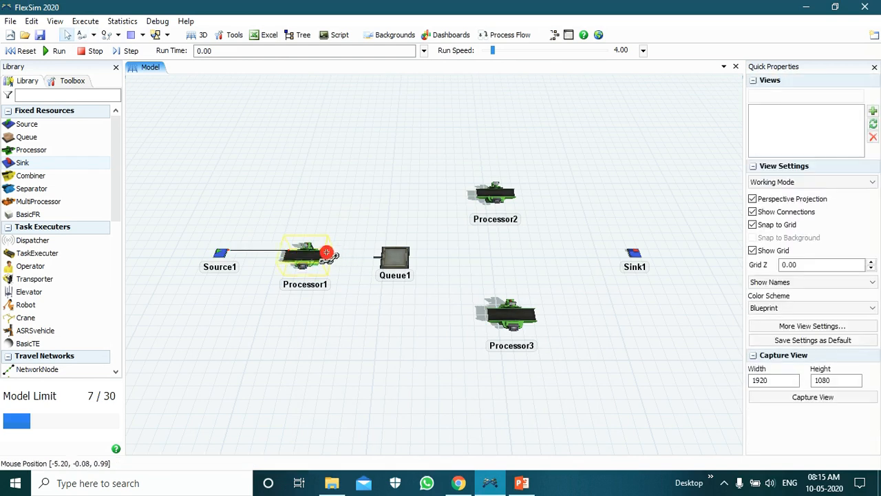
click(326, 254)
drag(361, 253, 387, 254)
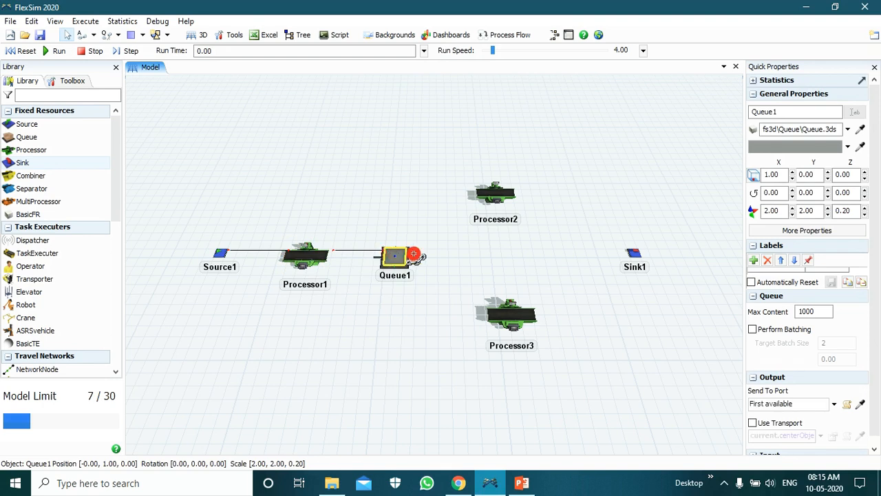
Step: Connect Queue1 to both Processor2 and Processor3 so the flow branches after the queue
click(409, 247)
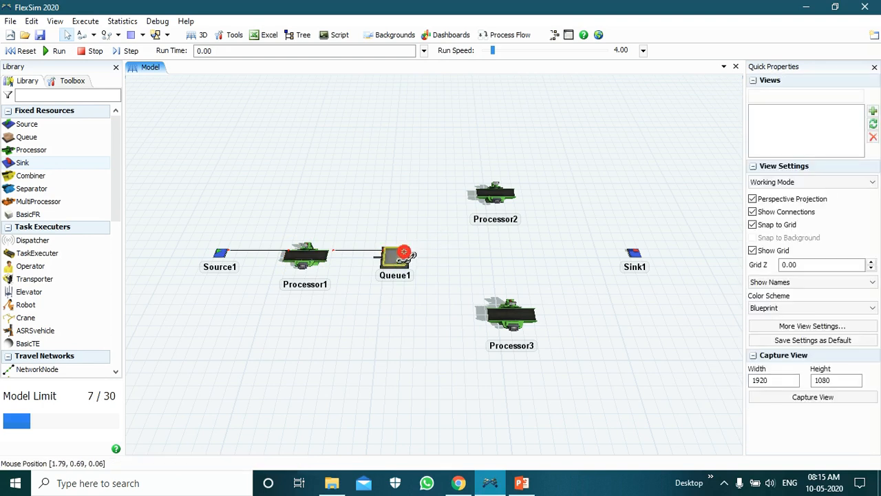
click(405, 249)
click(484, 193)
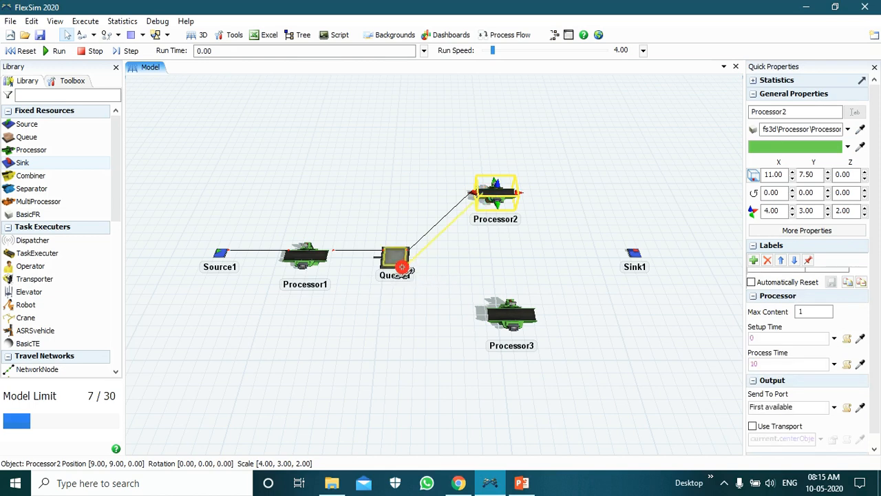
click(406, 263)
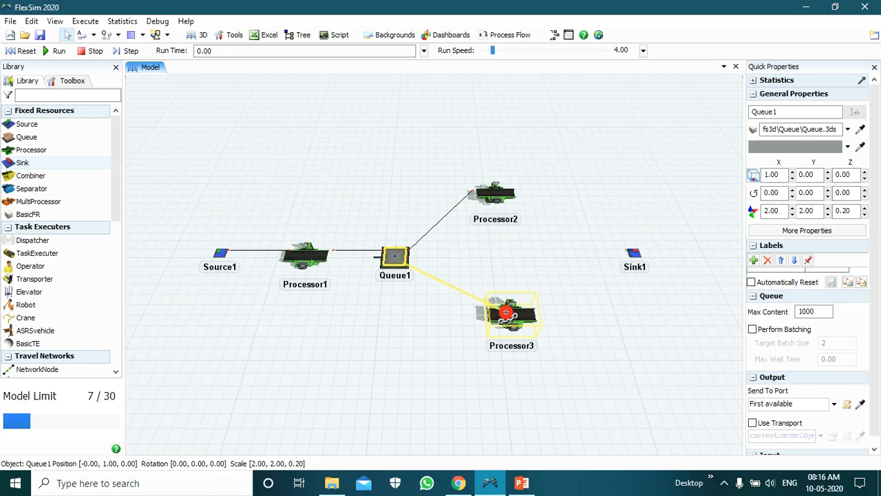
click(507, 311)
click(636, 252)
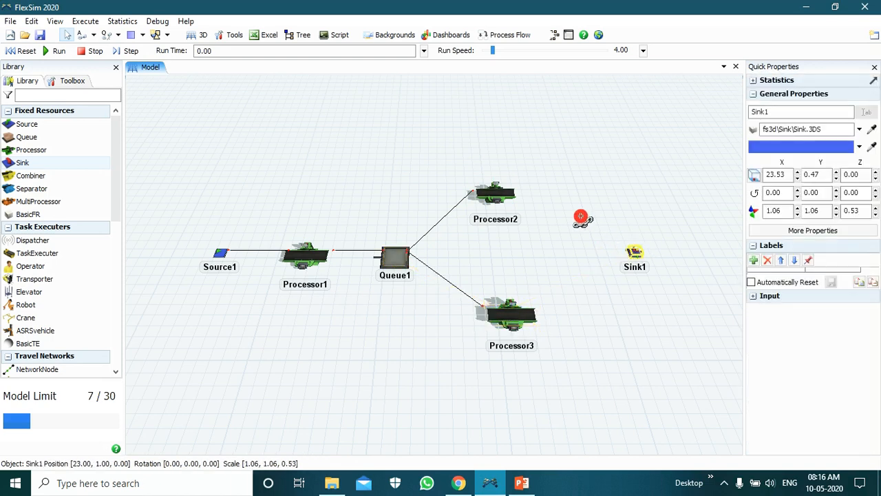
click(554, 194)
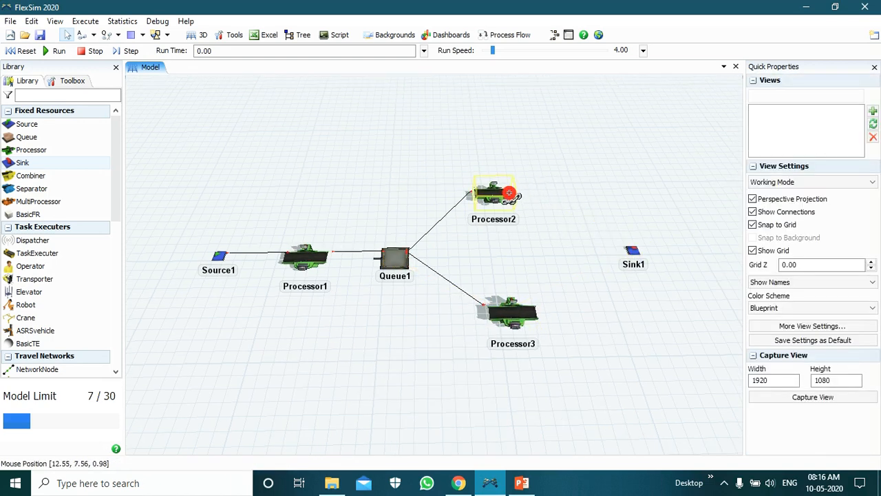
click(494, 193)
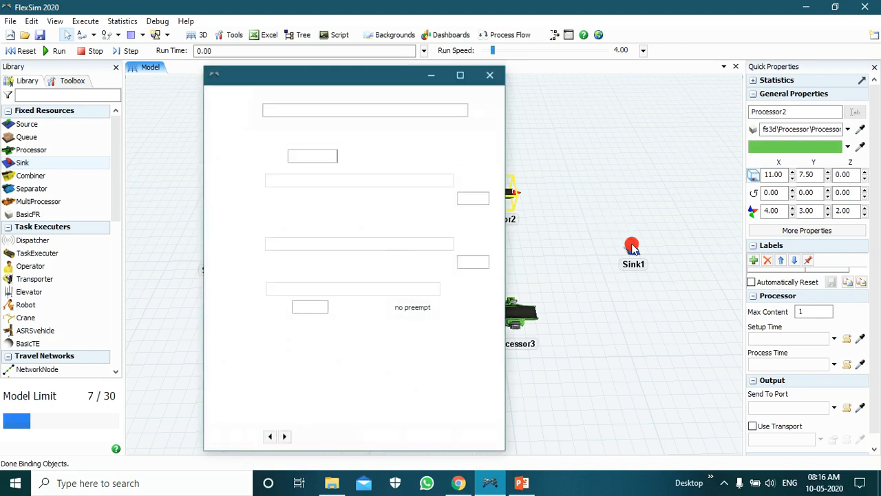
click(492, 80)
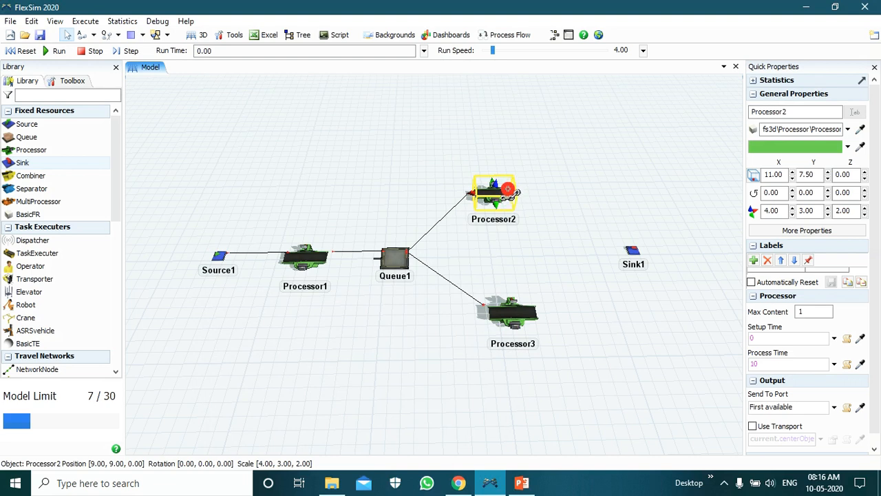
double_click(530, 196)
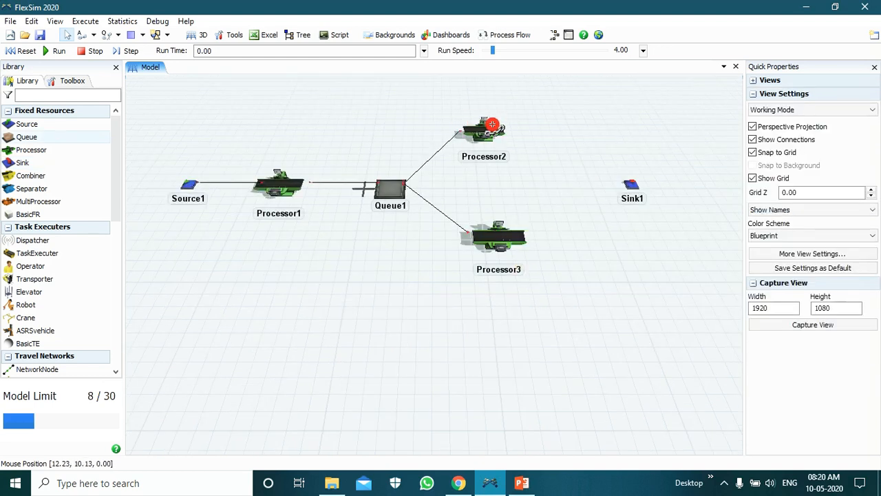
Step: Connect Processor2 and Processor3 to Sink1 so both branches end at the sink
drag(498, 128, 628, 184)
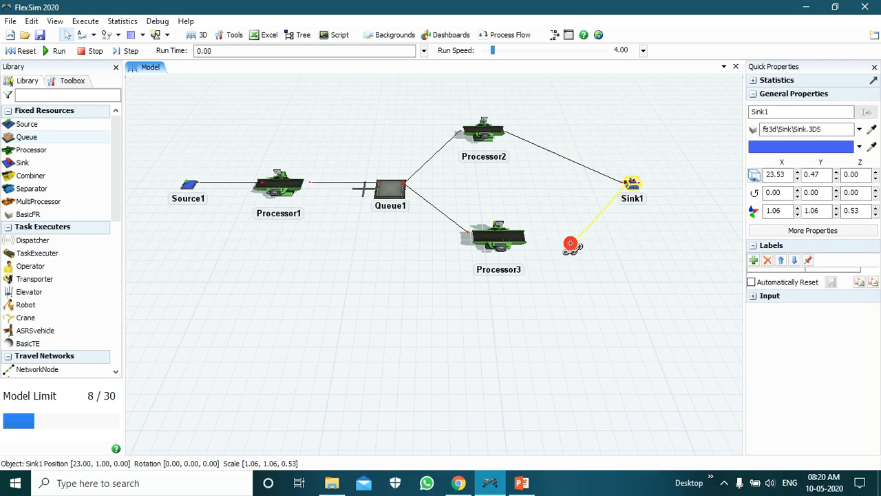
click(543, 243)
drag(517, 237, 630, 186)
click(629, 236)
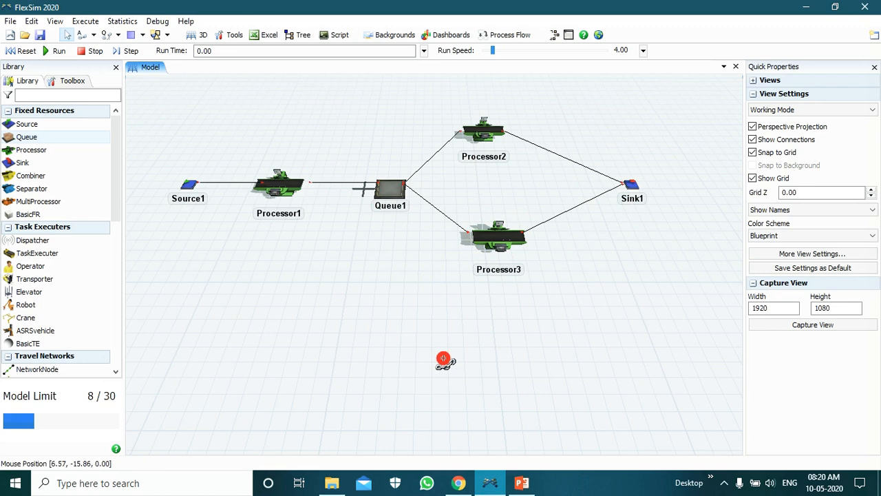
Step: Open Source1's properties and change its inter-arrival time to the Uniform statistical distribution
scroll(321, 413, down, 3)
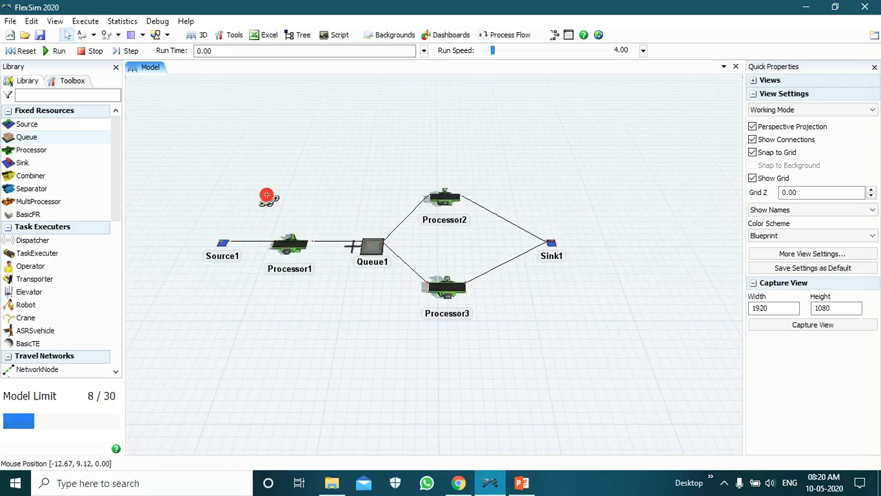
scroll(266, 197, up, 3)
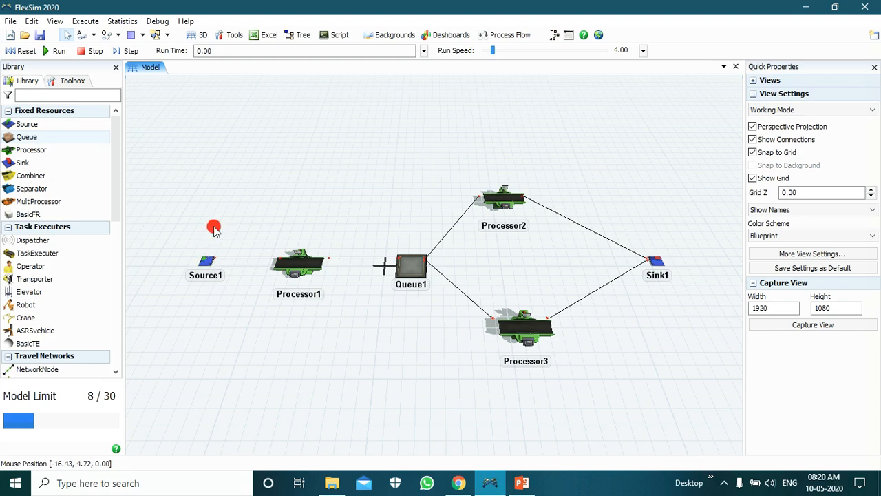
double_click(209, 264)
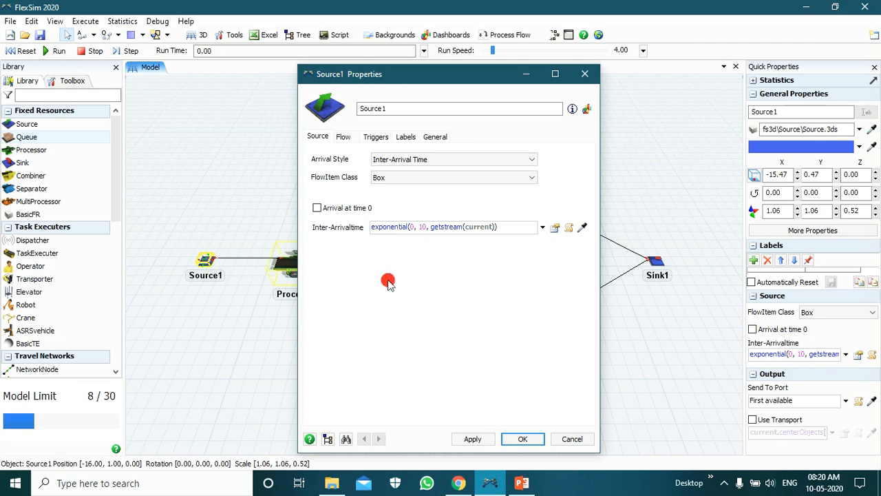
click(542, 226)
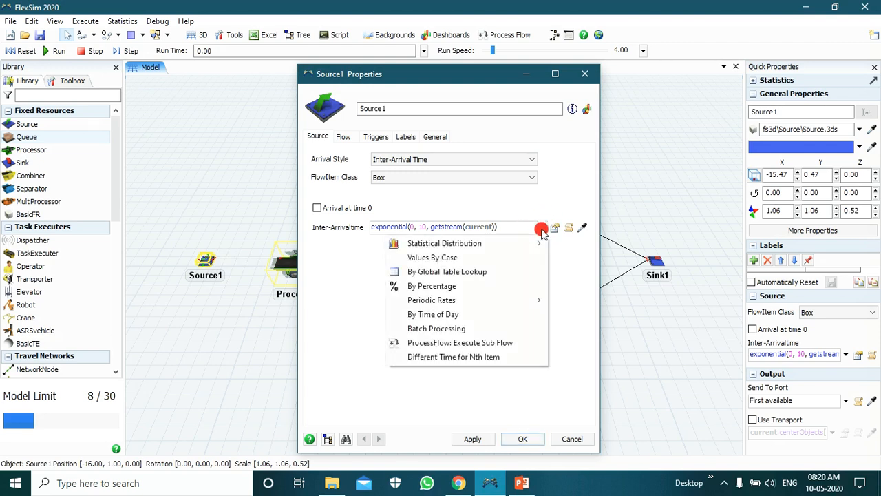
mouse_move(535, 245)
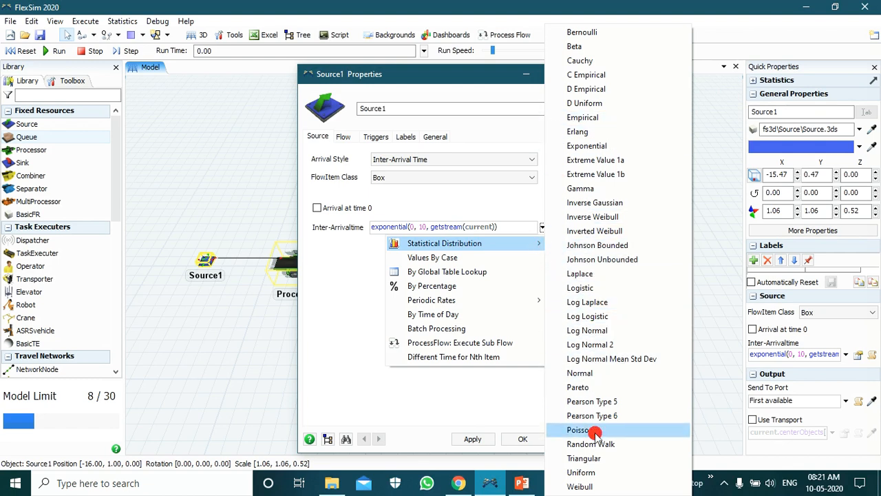
click(609, 472)
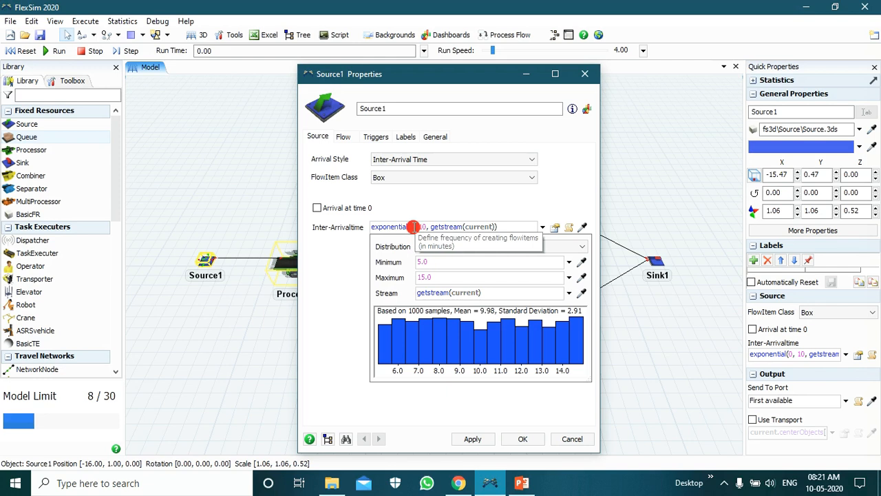
click(343, 248)
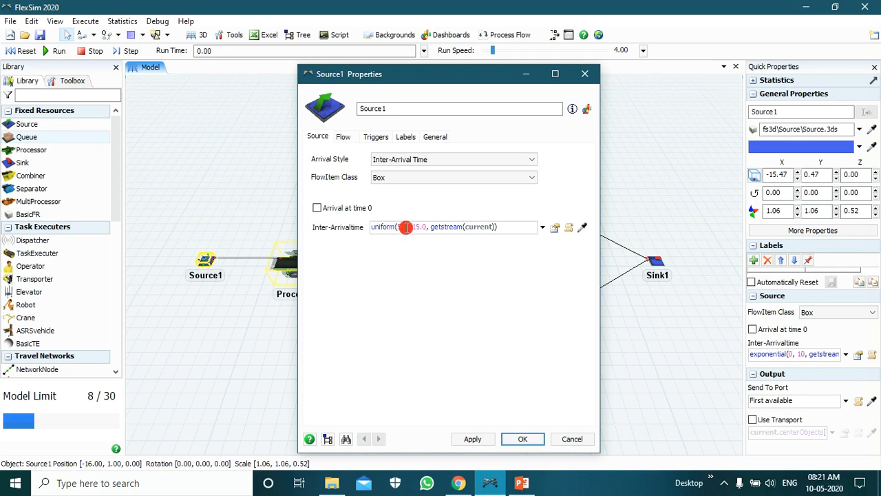
Step: Set the minimum to 5 and the maximum to 7 in Source1's uniform inter-arrival time, and apply the properties
double_click(405, 226)
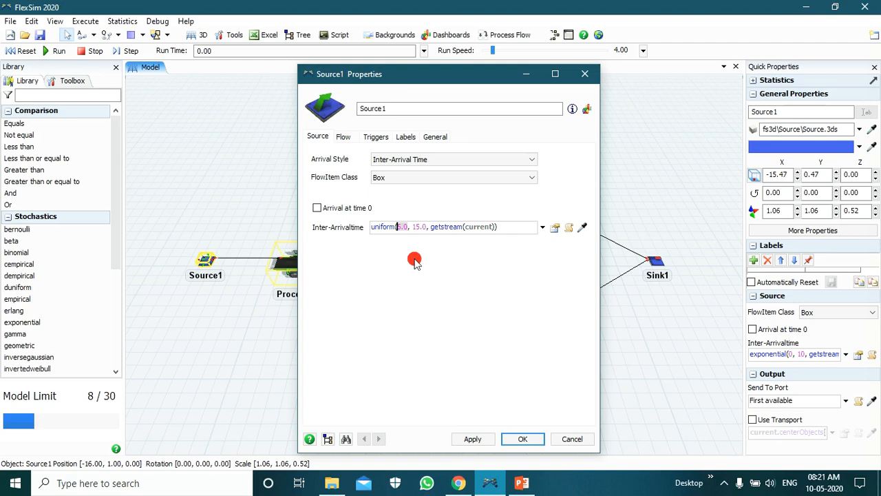
text(5)
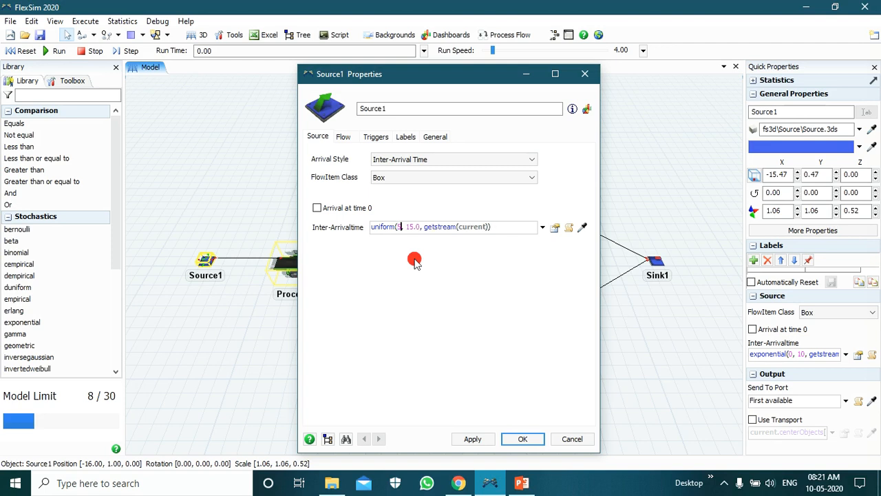
double_click(416, 226)
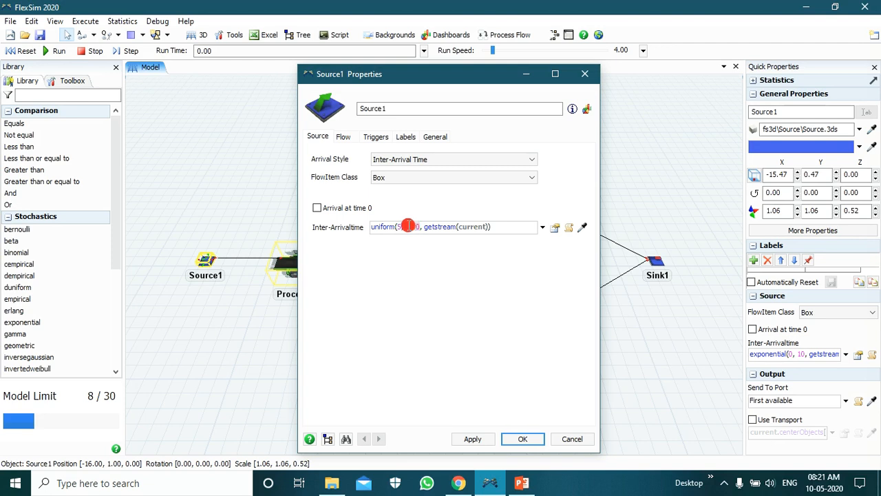
triple_click(410, 227)
triple_click(413, 228)
click(413, 227)
drag(411, 227, 407, 226)
text(1)
click(453, 274)
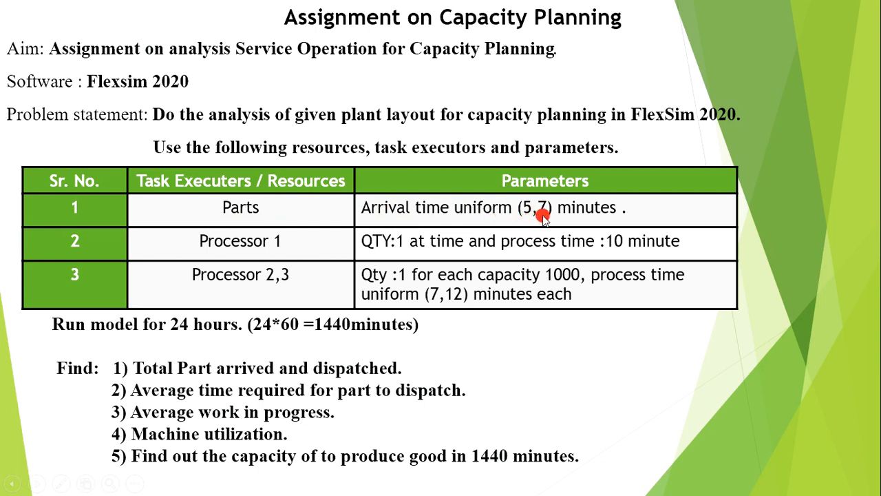
key(alt+Tab)
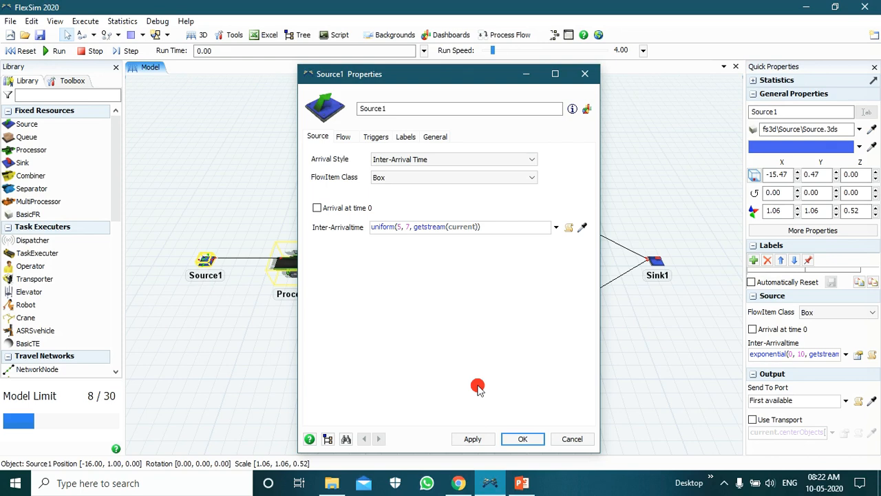
click(472, 439)
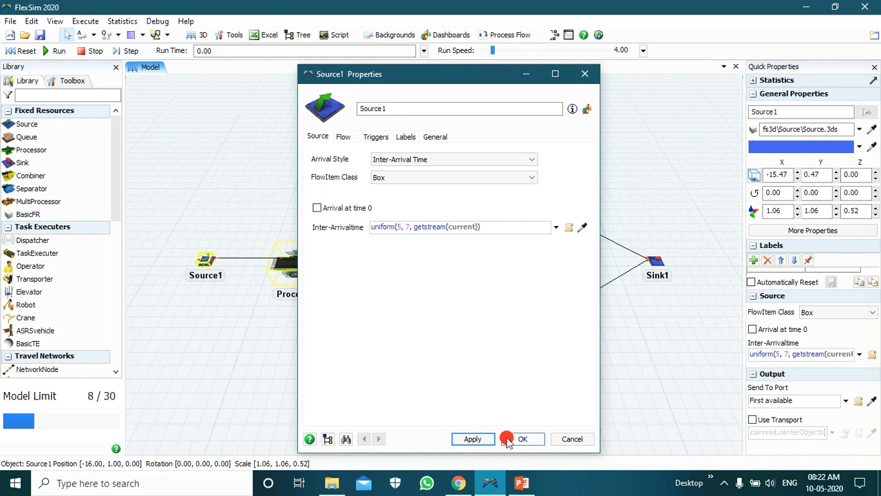
click(522, 439)
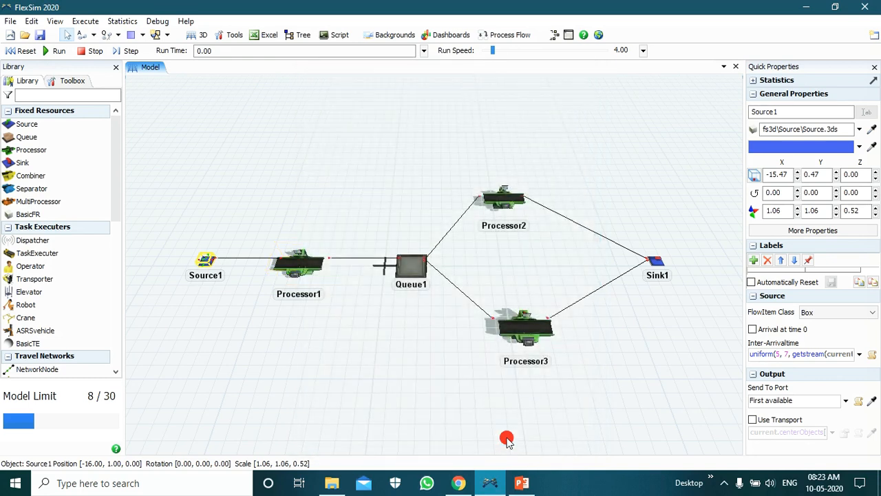
Step: Check Processor1's maximum content and process time in its properties and accept them
click(309, 271)
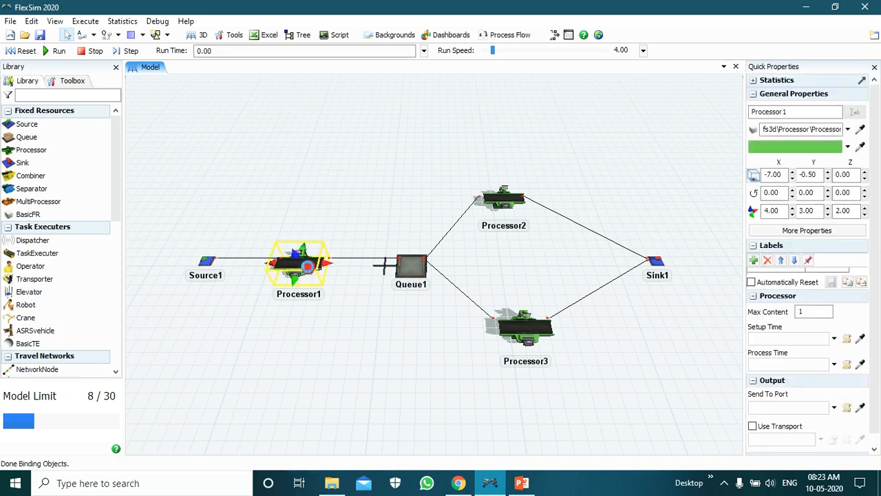
double_click(310, 272)
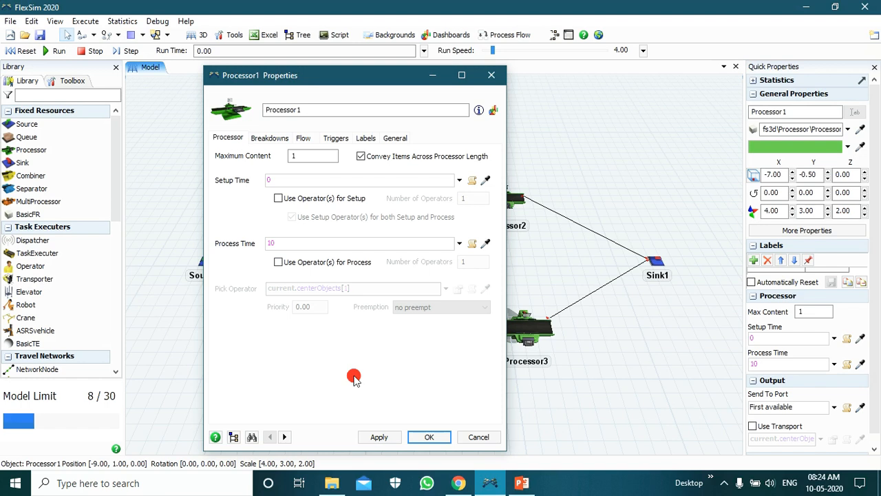
click(390, 437)
click(415, 438)
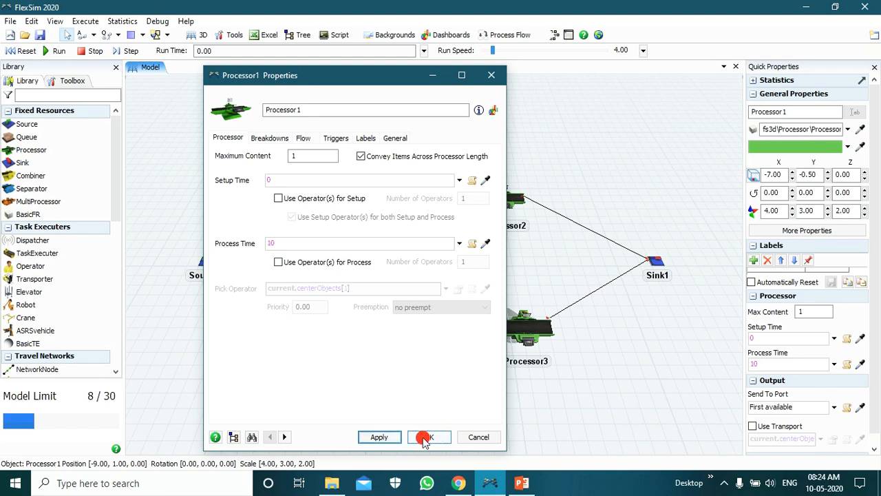
click(424, 438)
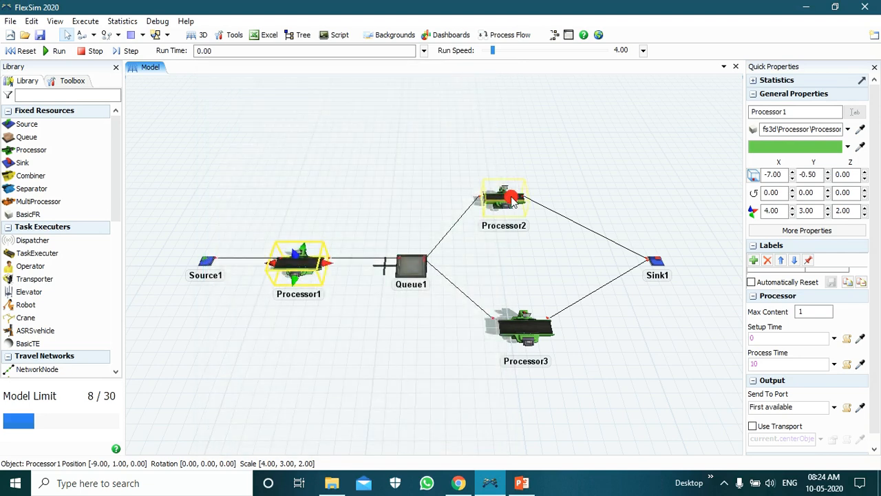
Step: Open Processor2's properties and change its process time to the Uniform statistical distribution
click(511, 199)
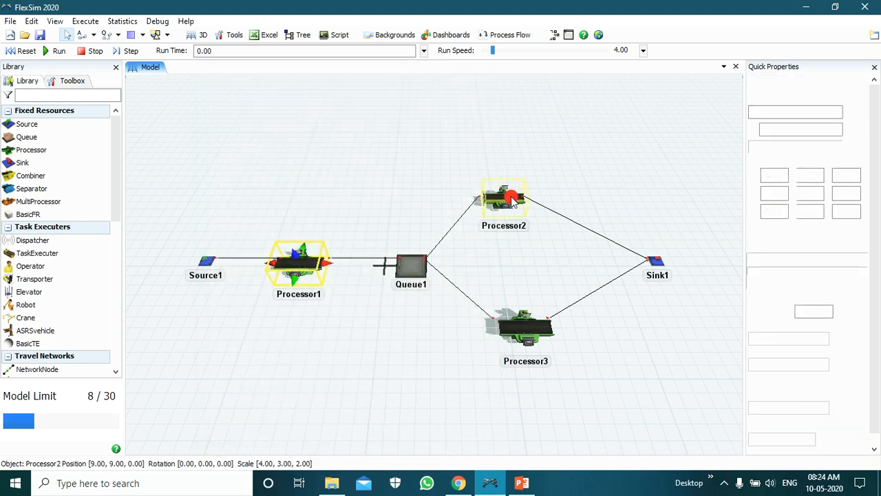
double_click(510, 197)
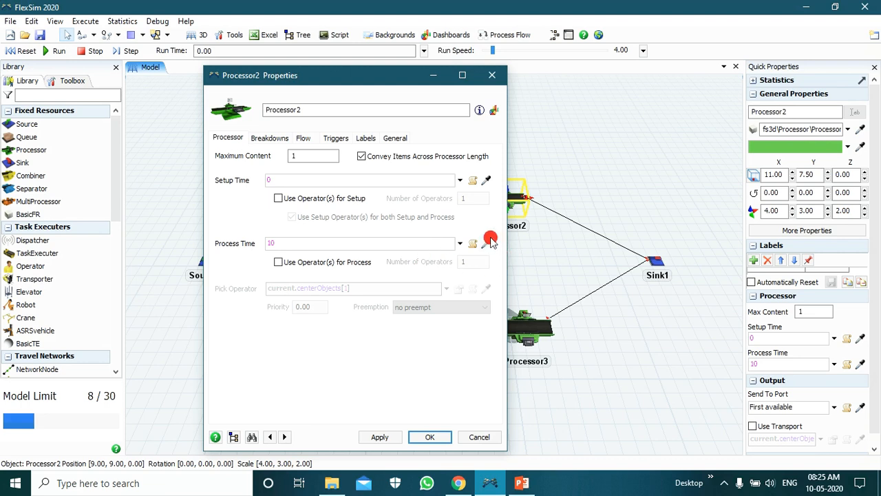
click(460, 245)
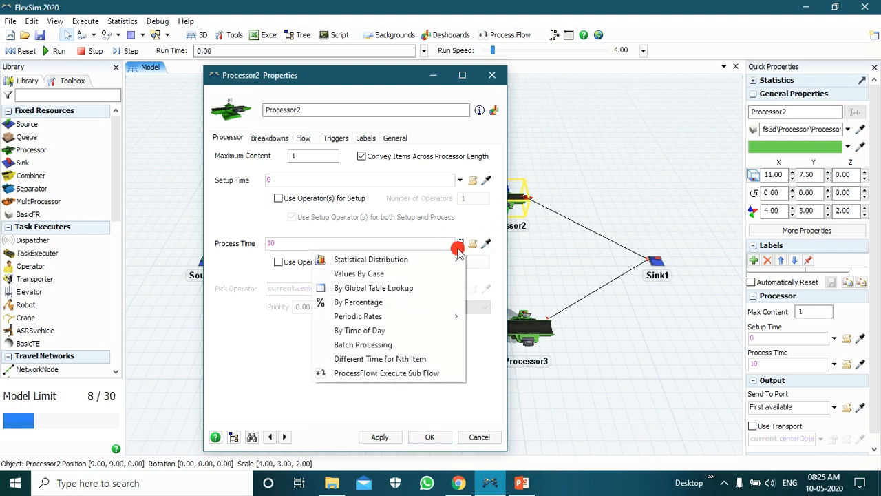
mouse_move(449, 259)
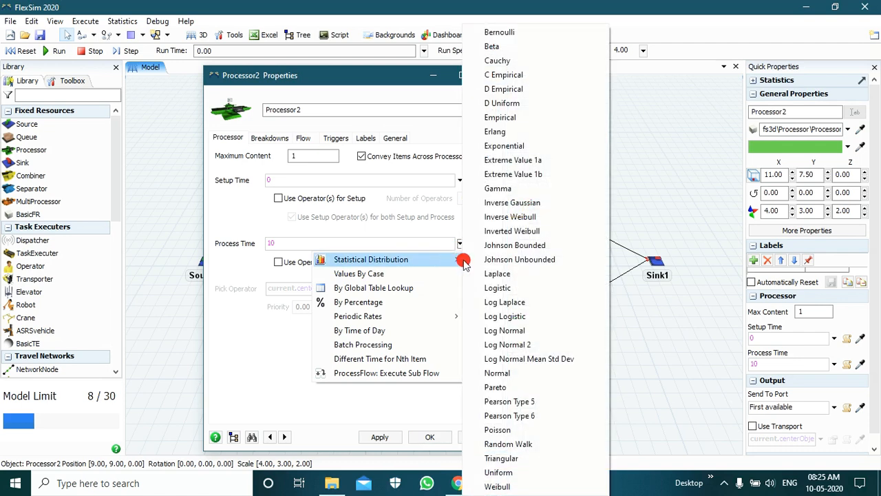
click(532, 472)
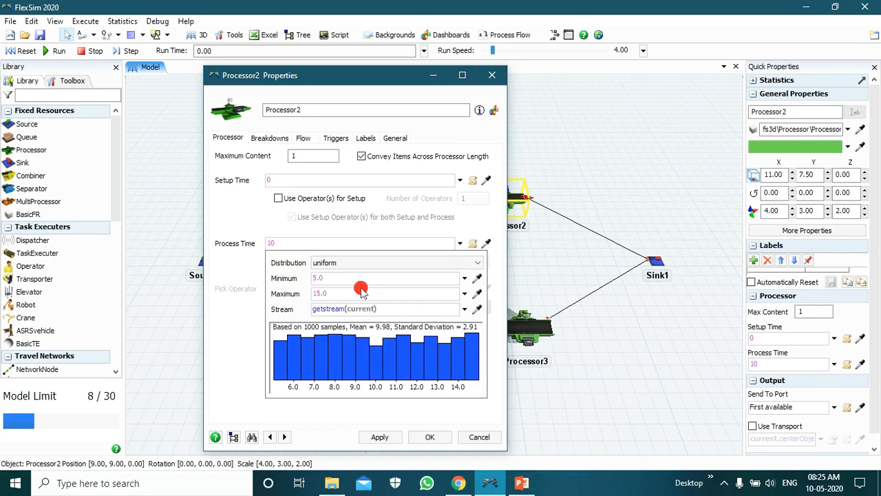
Step: Set Processor2's uniform process time to a minimum of 7 and a maximum of 12, and apply the properties
click(325, 279)
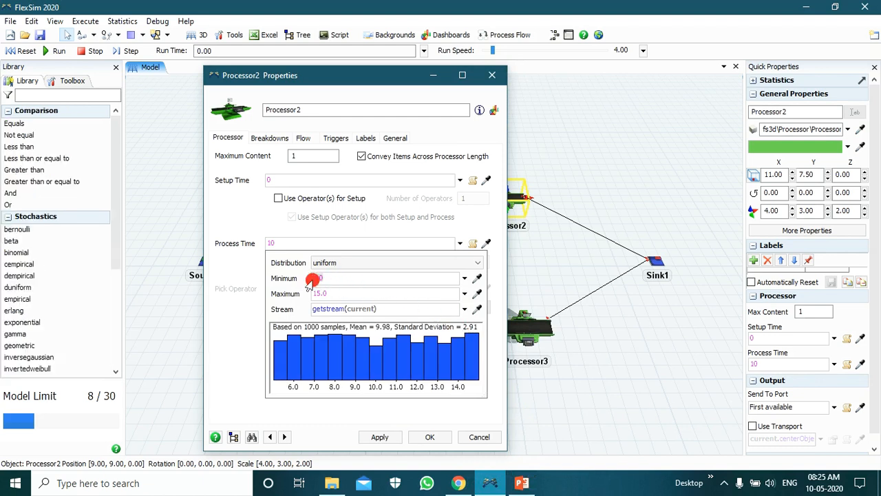
text(1)
drag(329, 296, 307, 296)
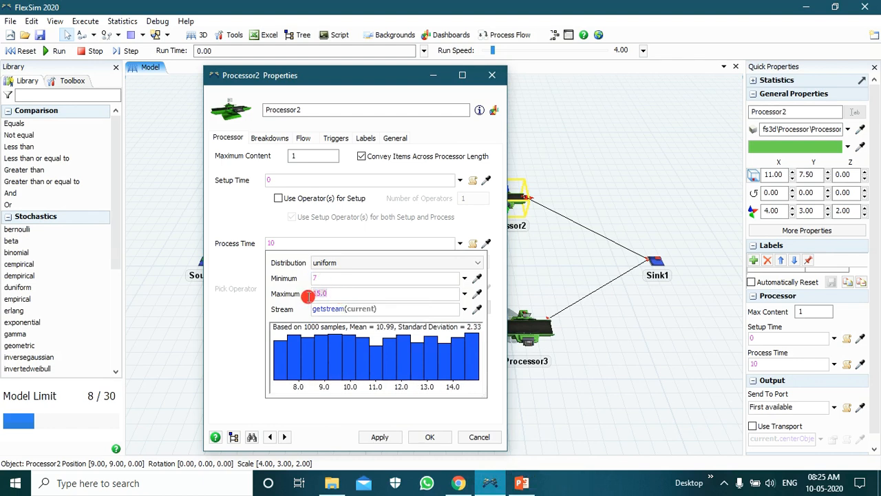
text(13)
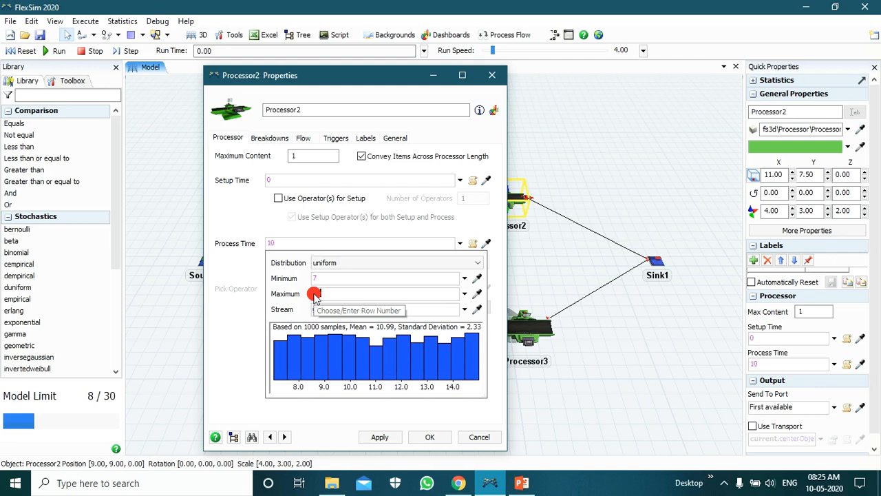
click(380, 438)
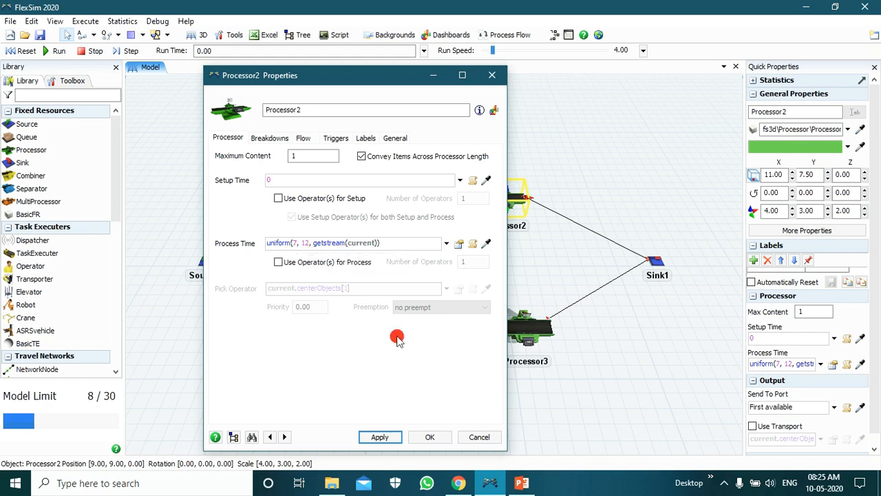
click(422, 437)
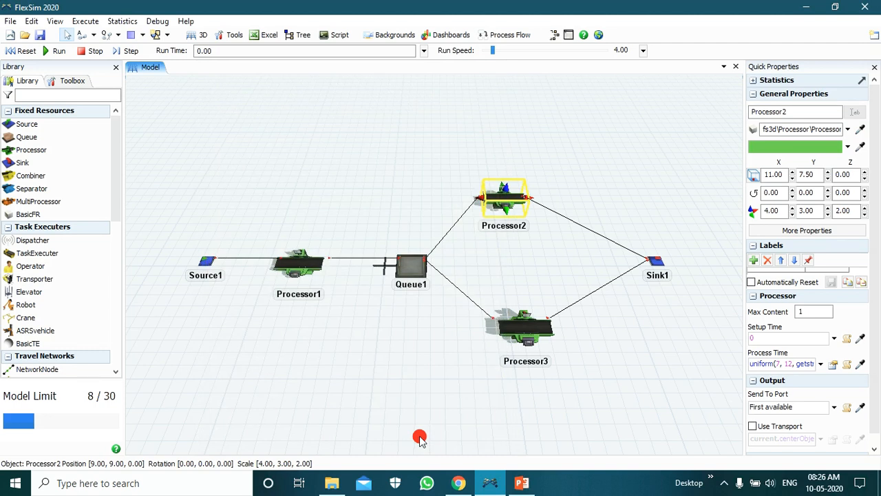
Step: Open Processor3's properties and change its process time to the Uniform statistical distribution
click(536, 326)
double_click(537, 326)
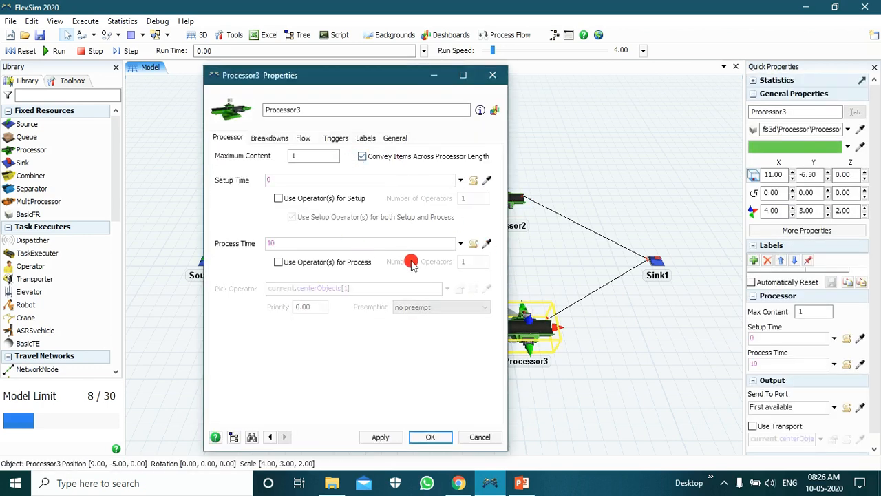
click(465, 246)
mouse_move(451, 255)
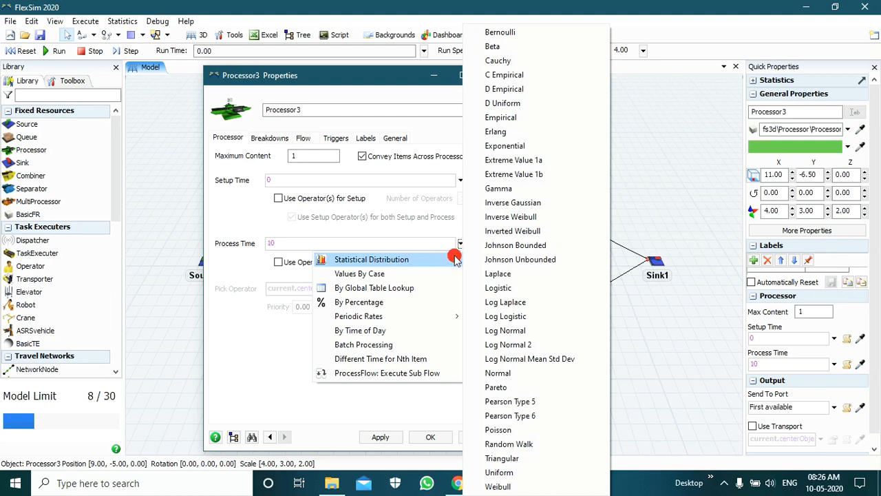
click(512, 471)
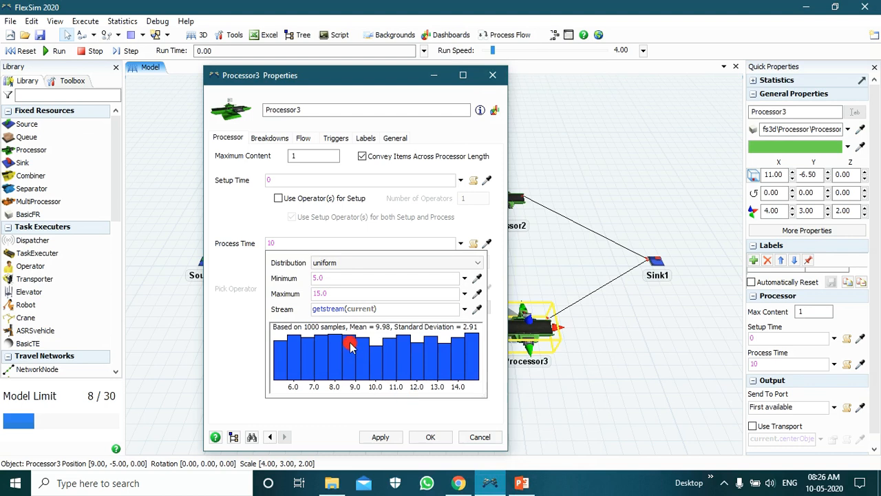
Step: Set Processor3's uniform process time to a minimum of 7 and a maximum of 12, and apply the properties
click(315, 278)
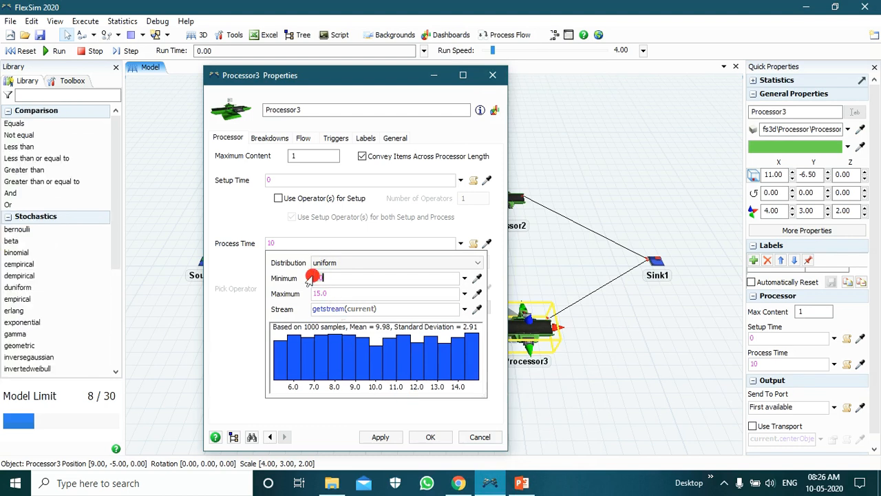
key(BackSpace)
key(BackSpace)
key(BackSpace)
text(7)
double_click(327, 295)
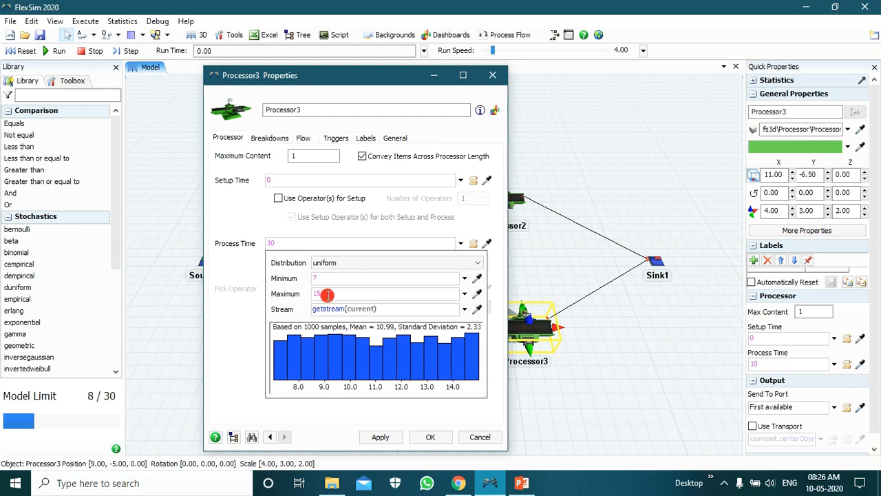
text(12)
click(397, 437)
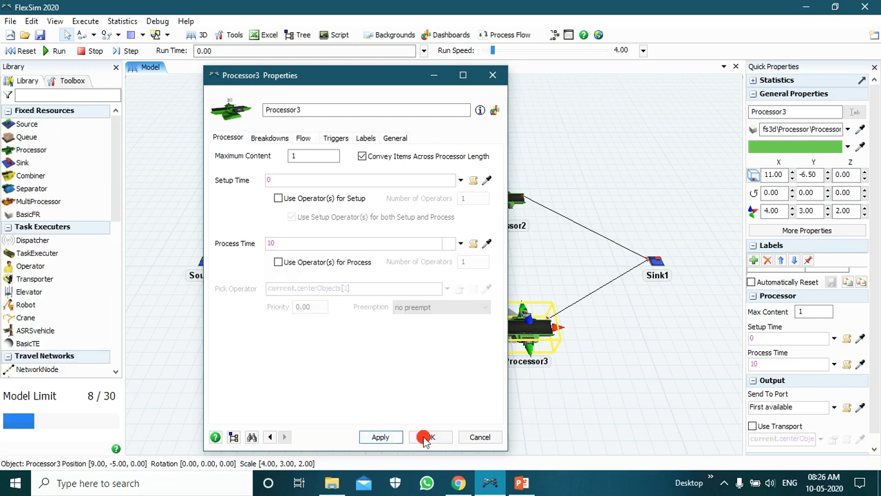
click(426, 437)
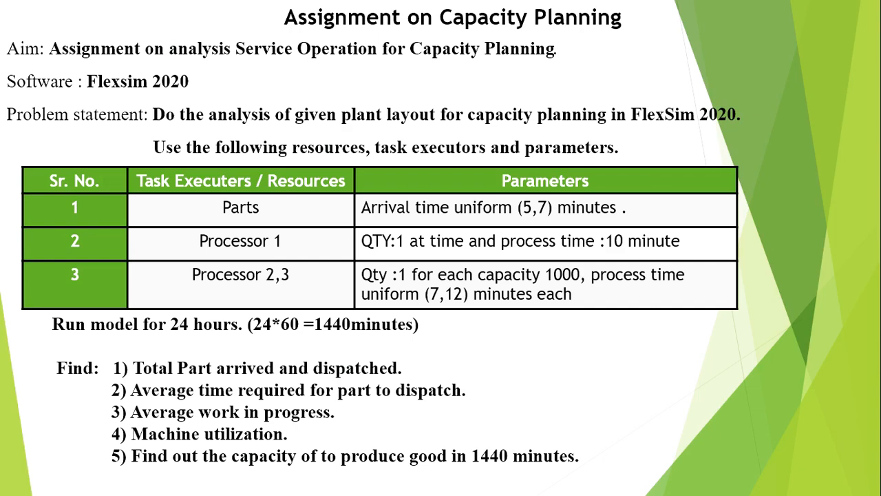
Step: Enable a stop time of 1440 minutes for the model and start the simulation run
key(alt+Tab)
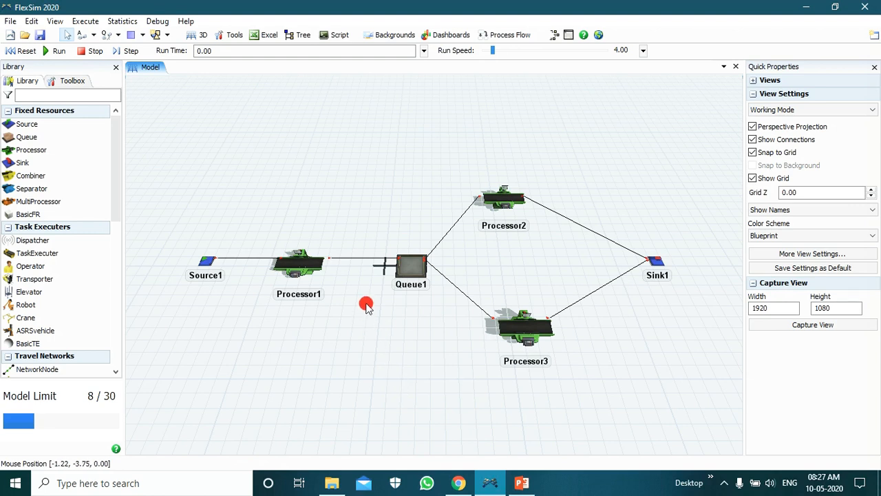
click(425, 52)
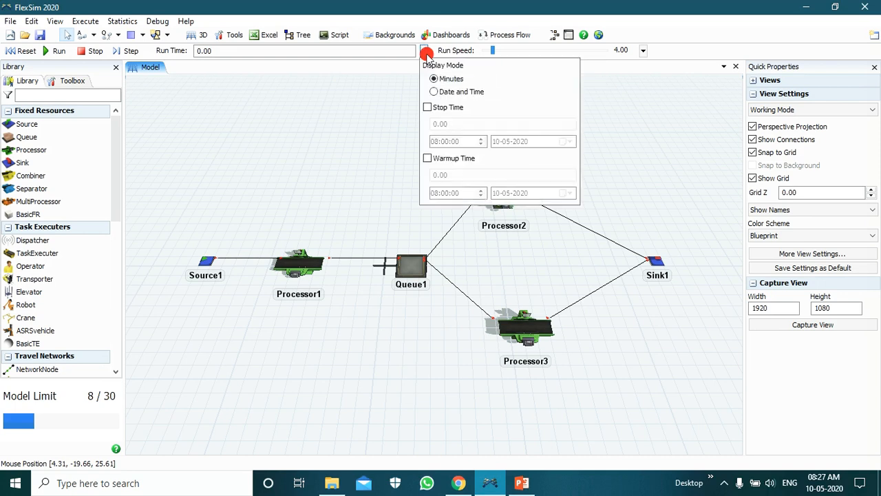
click(363, 96)
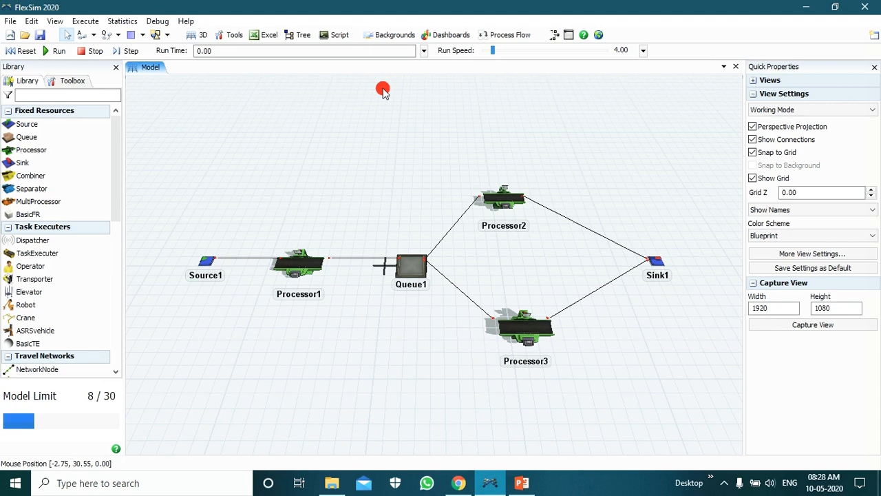
click(423, 51)
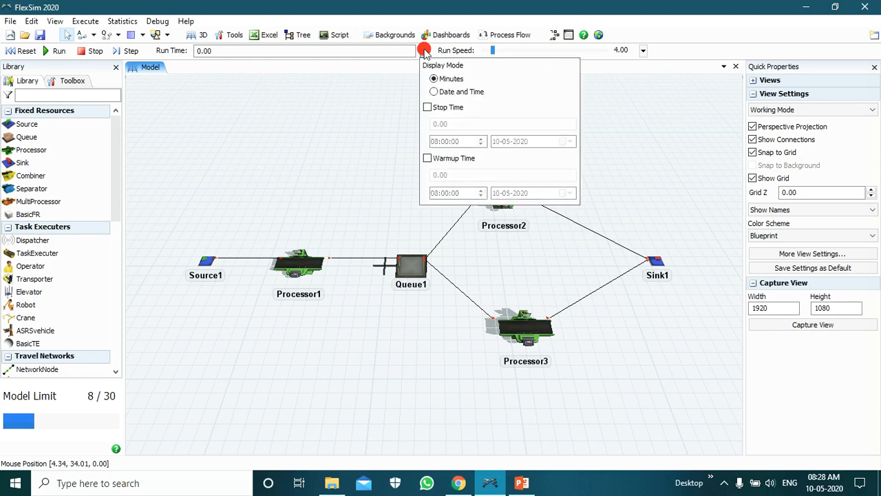
click(426, 108)
double_click(451, 123)
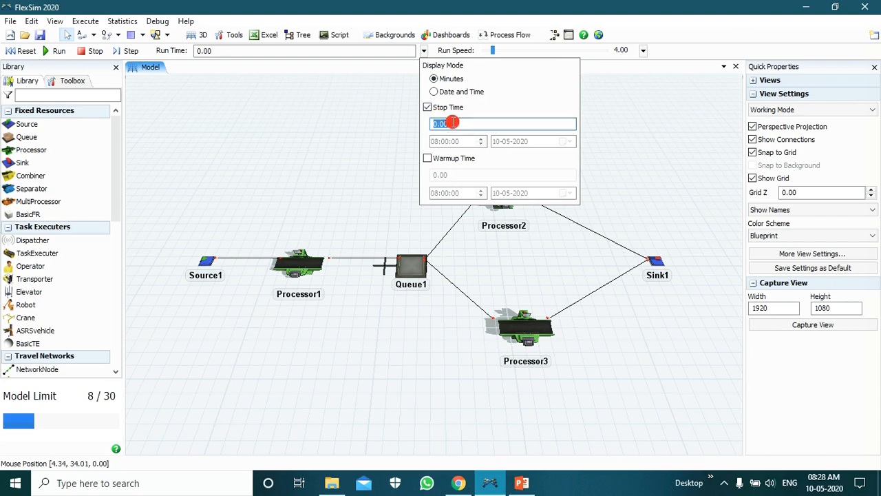
text(1440)
click(623, 124)
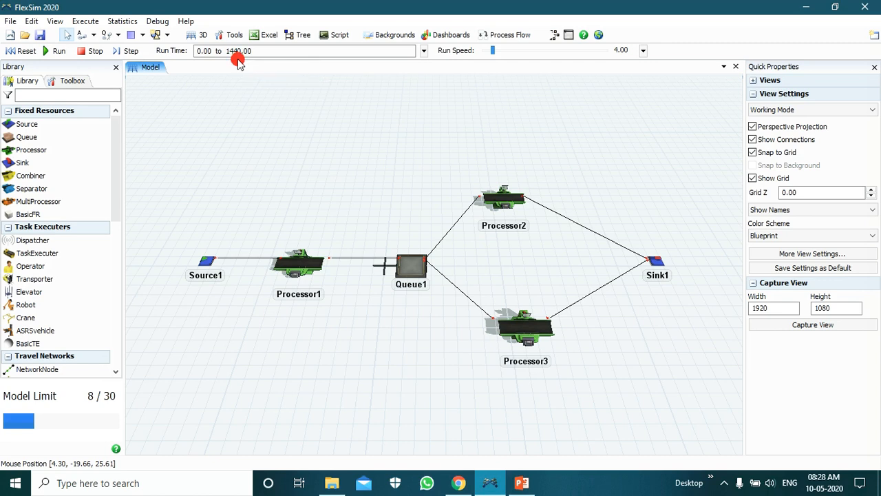
click(62, 55)
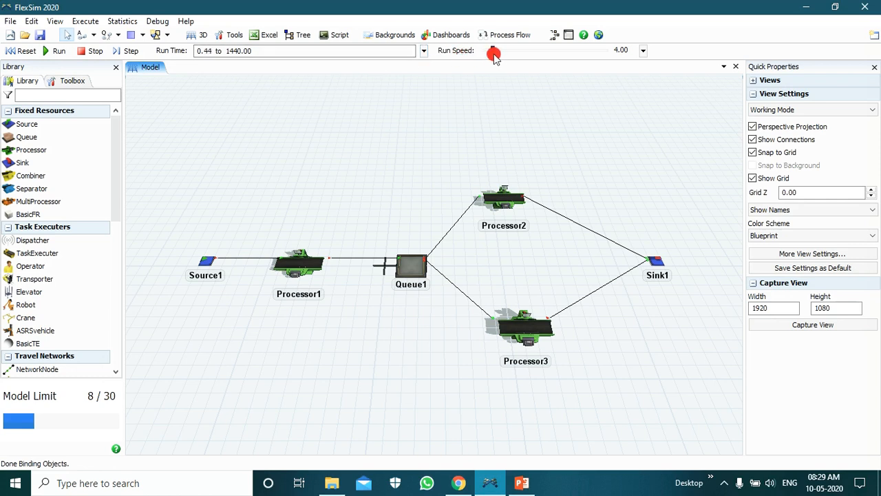
Step: Raise the run speed to 531 and examine how items move through the processors and queue during the run
drag(494, 58, 517, 59)
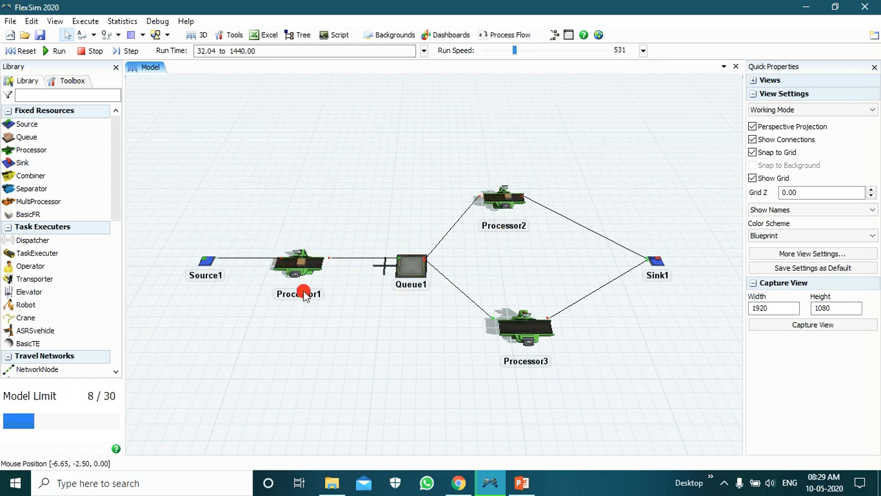
scroll(310, 292, up, 2)
scroll(303, 275, up, 2)
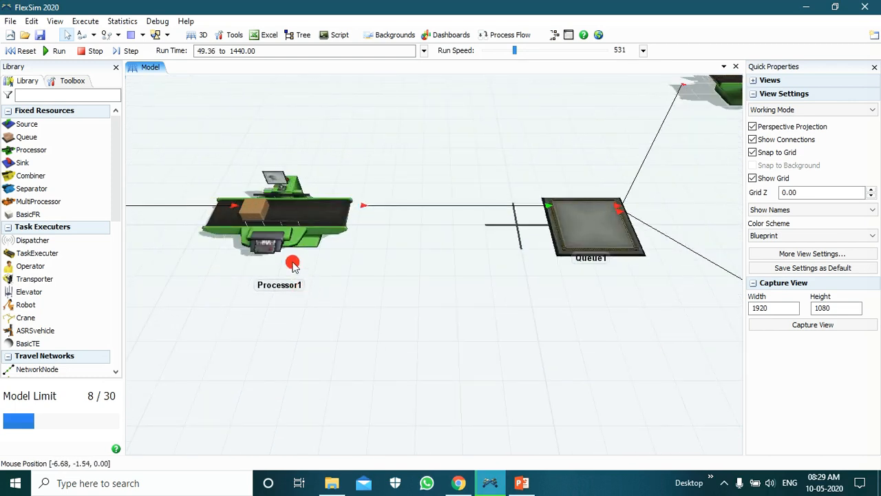
scroll(303, 253, down, 3)
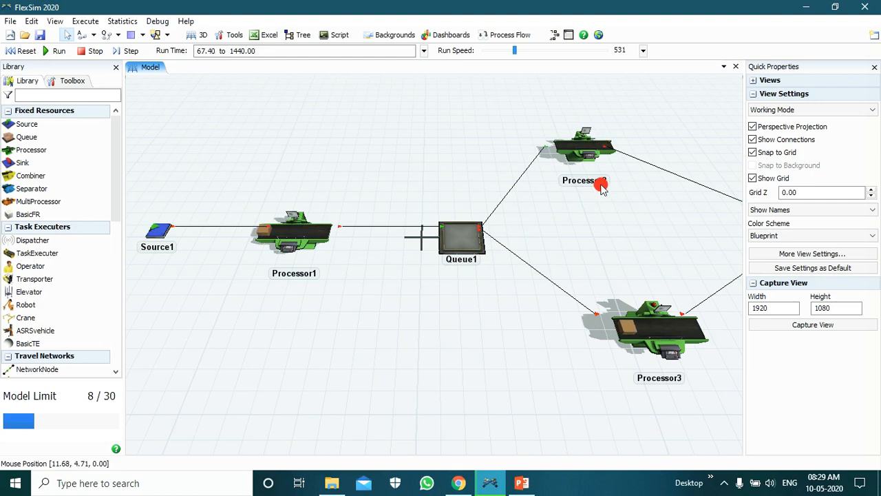
scroll(661, 357, up, 3)
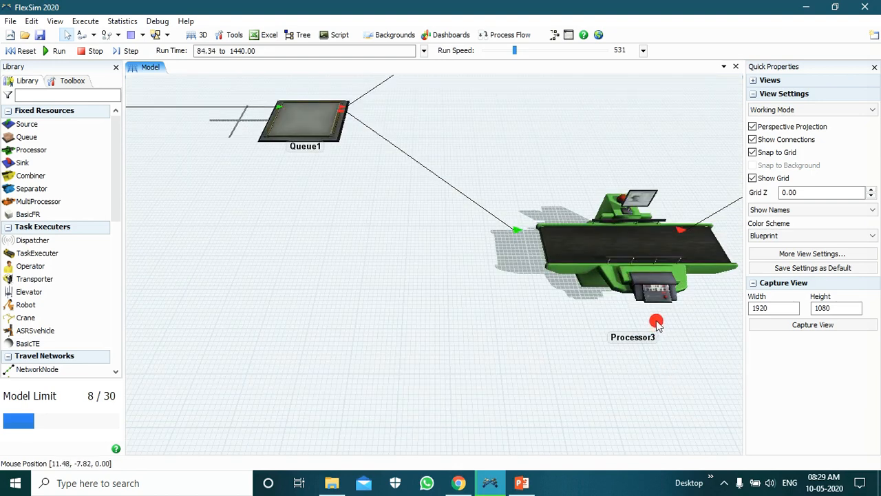
scroll(657, 321, up, 1)
scroll(656, 323, down, 5)
scroll(627, 165, up, 3)
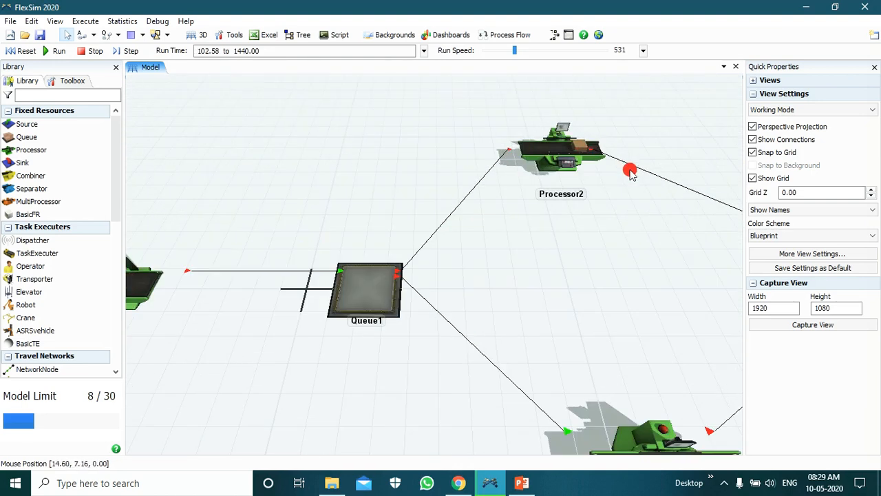
scroll(439, 194, down, 1)
scroll(439, 193, down, 3)
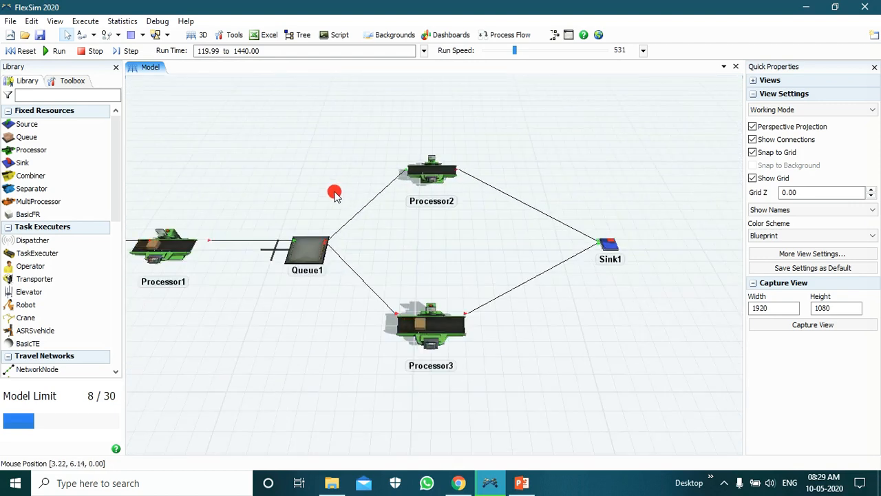
scroll(660, 187, down, 1)
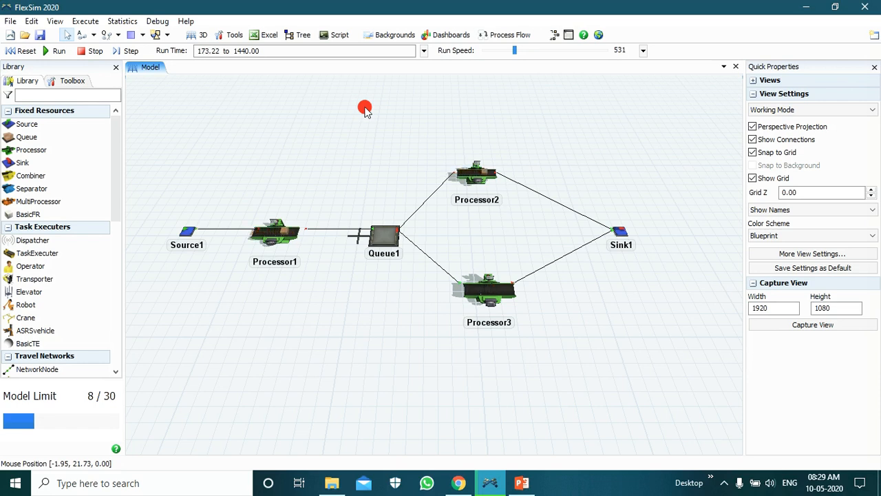
Step: Raise the simulation run speed to 3336 and let the model run to its 1440-minute stop time
drag(517, 55, 528, 56)
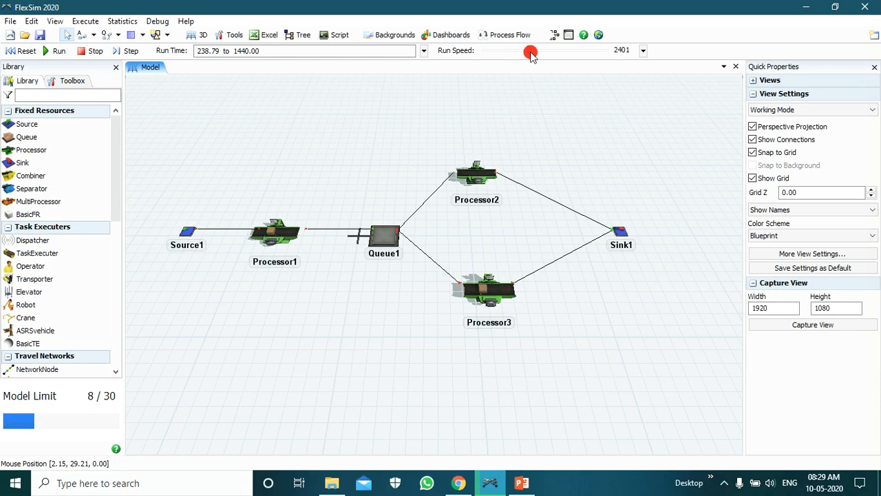
drag(521, 55, 471, 59)
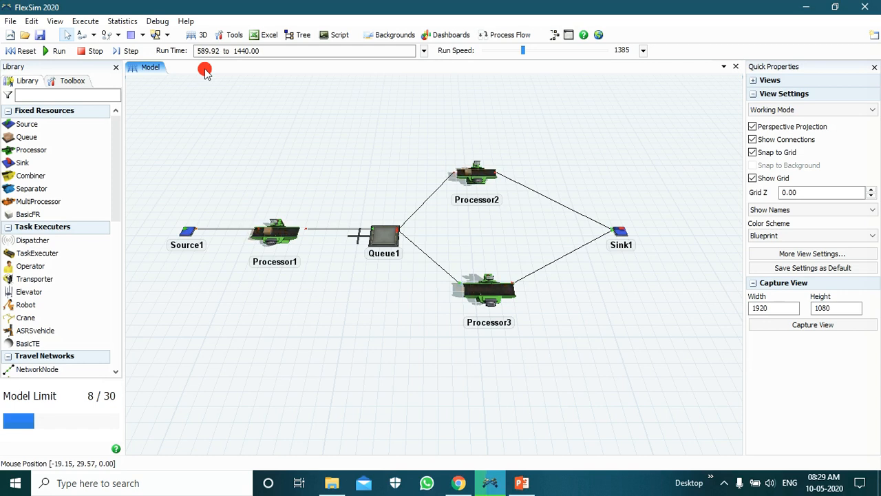
drag(523, 50, 528, 53)
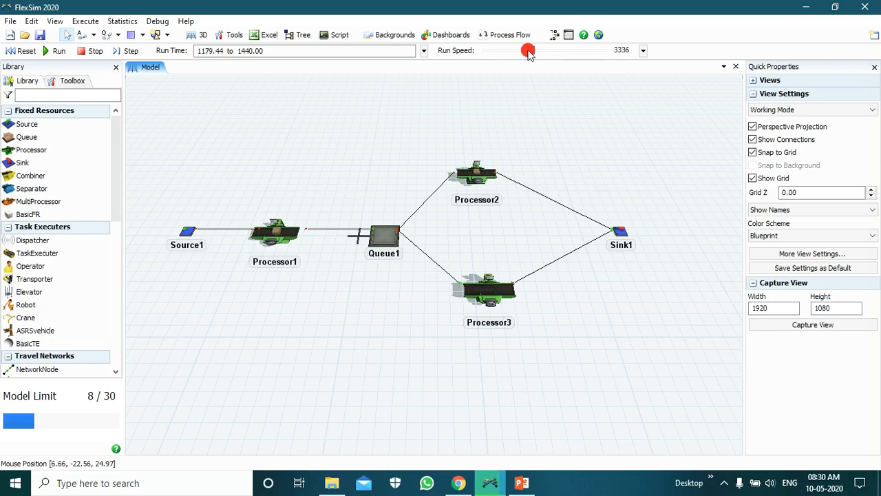
drag(528, 54, 511, 49)
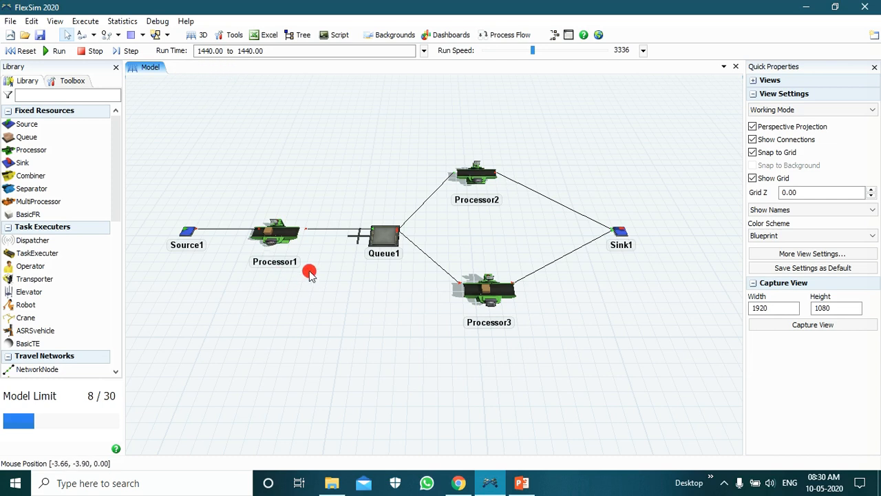
Step: Look over the model after the run and inspect Source1's output and blocked statistics
scroll(309, 273, up, 2)
scroll(307, 265, down, 2)
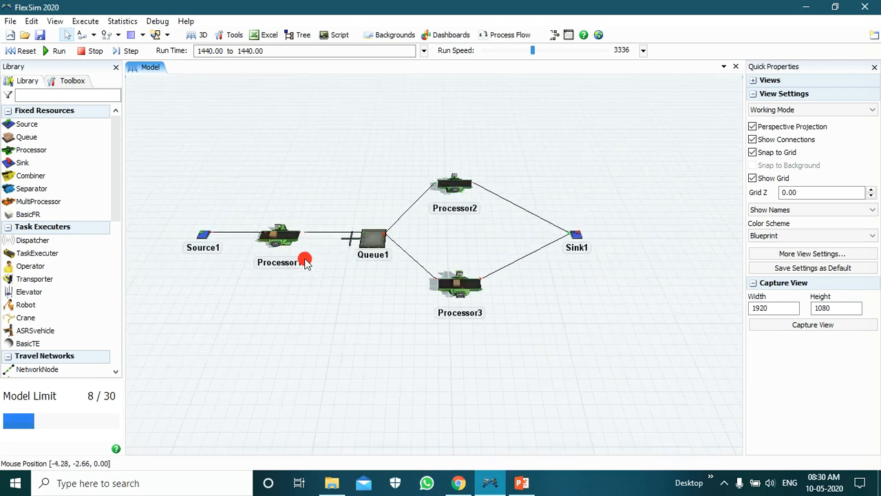
scroll(291, 219, up, 3)
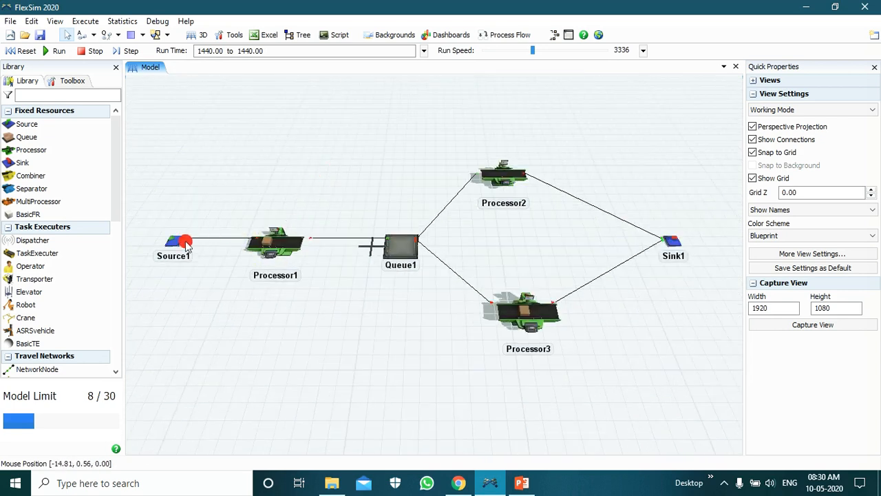
scroll(602, 131, down, 2)
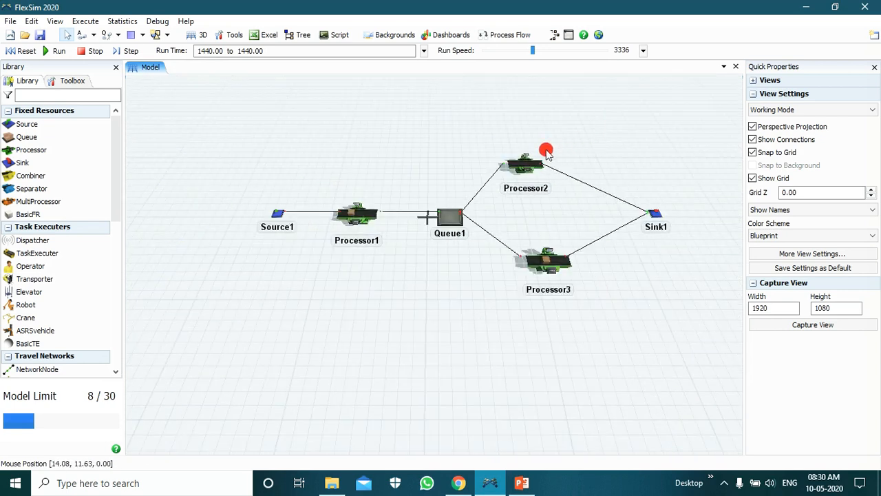
scroll(288, 212, up, 2)
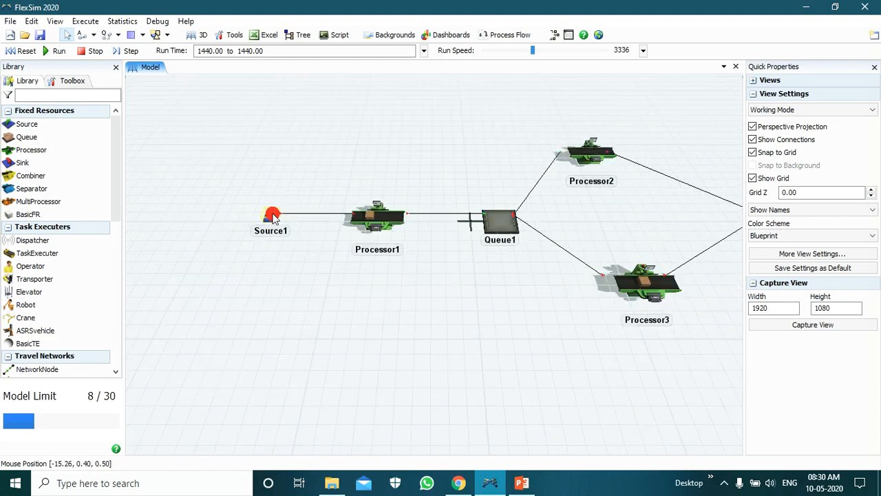
click(273, 213)
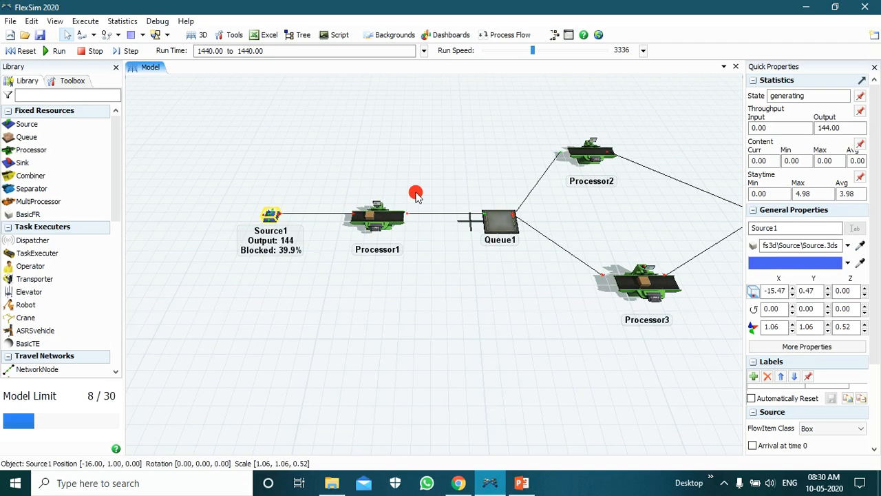
click(196, 167)
scroll(193, 158, down, 2)
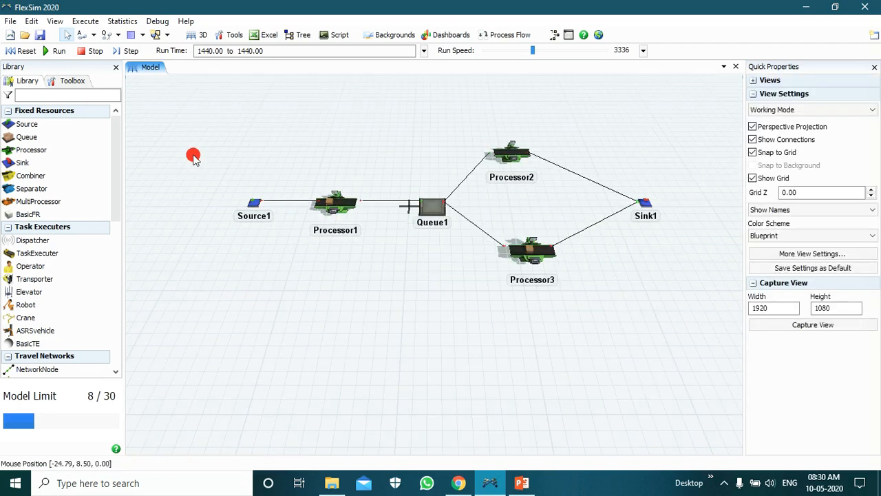
Step: Compare Sink1's input count with Source1's output count, and deselect the objects
click(646, 203)
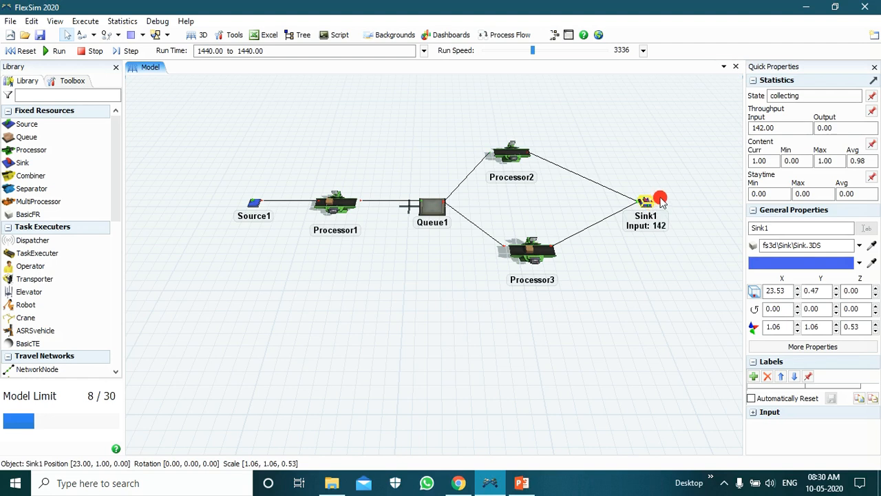
click(254, 204)
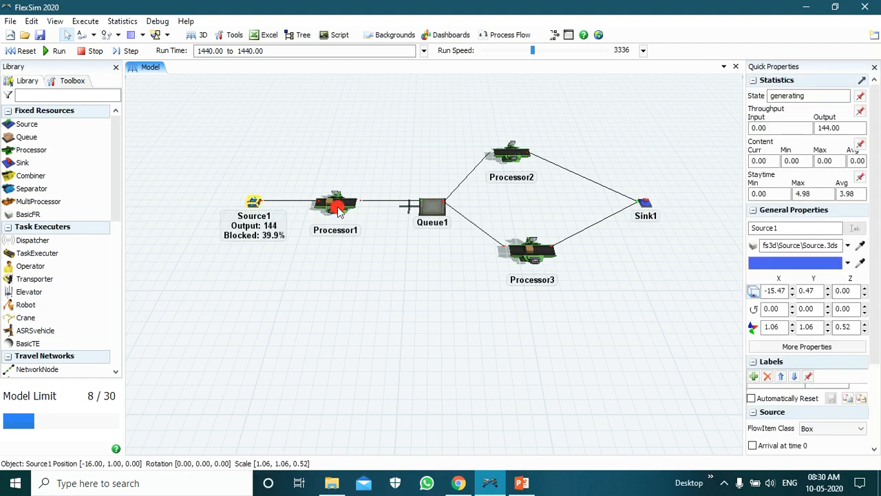
click(645, 204)
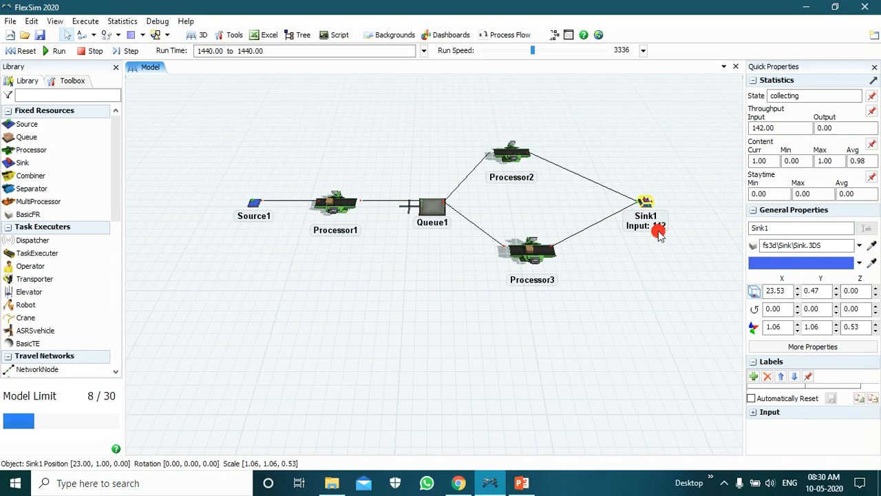
click(253, 204)
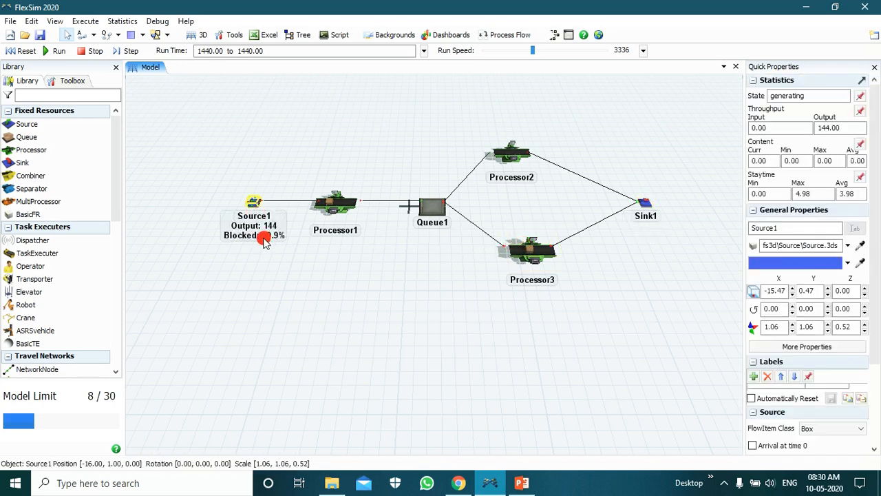
click(647, 205)
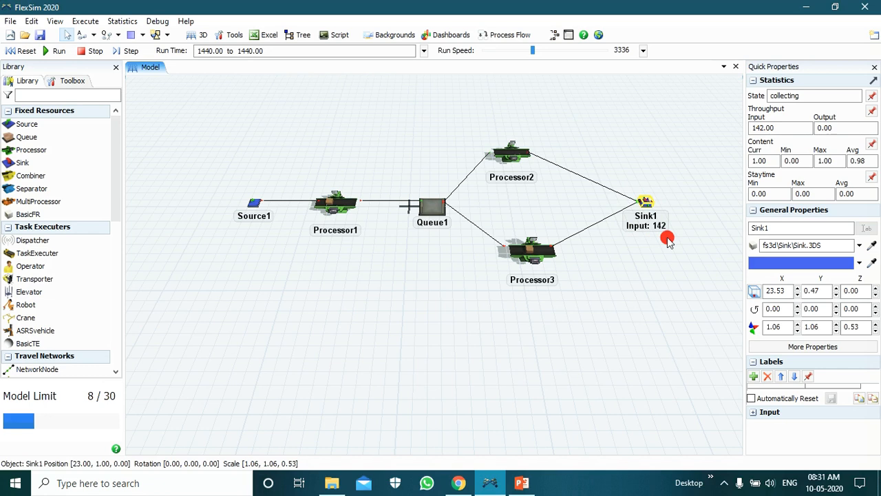
click(616, 262)
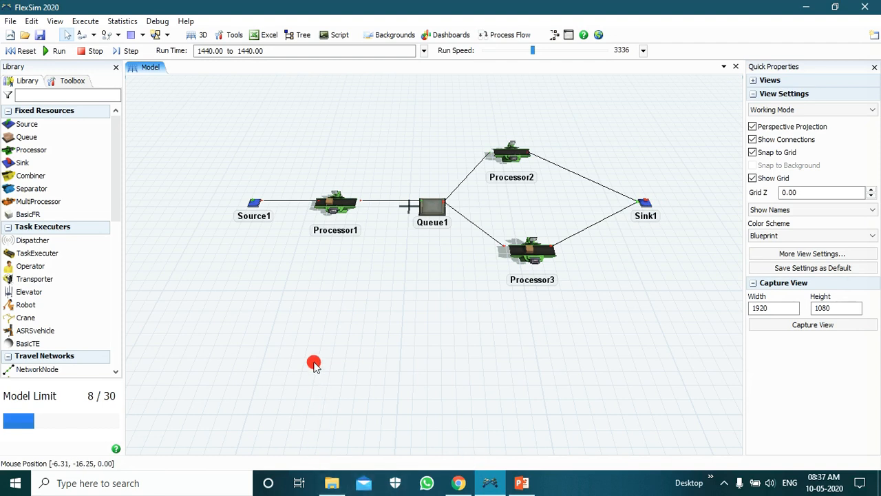
Step: Add a new dashboard to the model
drag(307, 303, 206, 321)
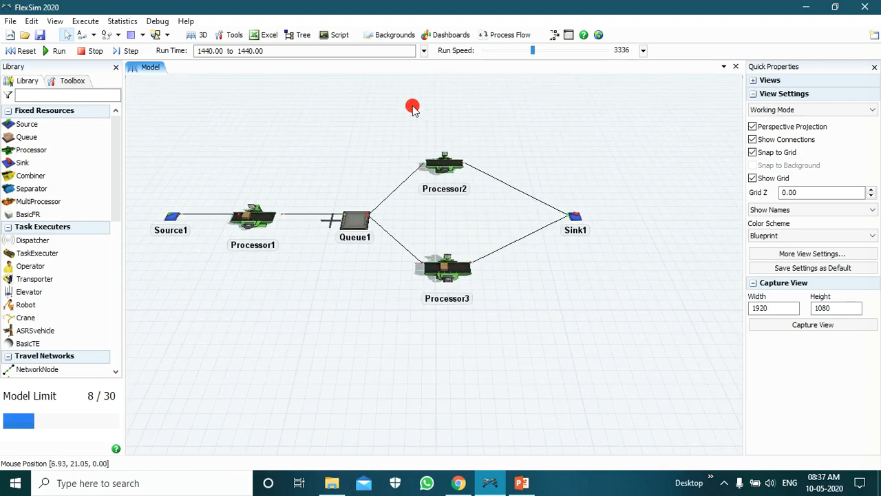
click(452, 35)
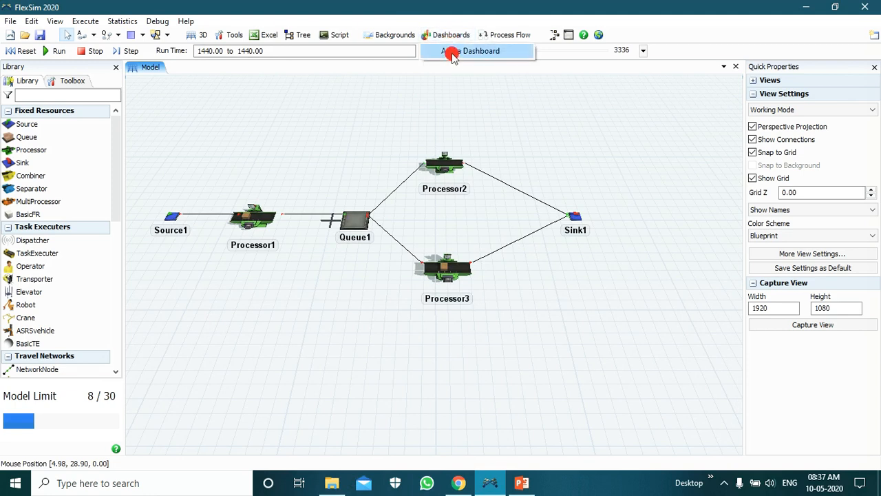
click(452, 53)
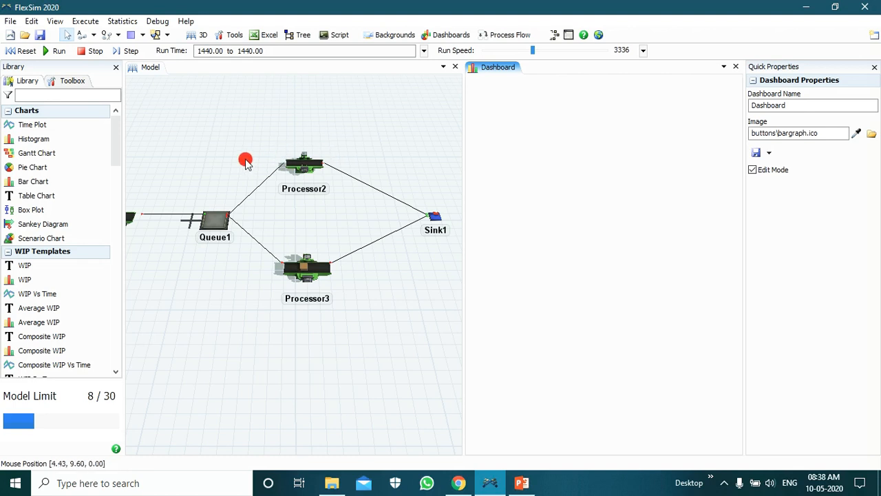
Step: Recheck Source1 and Sink1 in the model and bring the whole process line into view beside the dashboard
drag(246, 155, 357, 117)
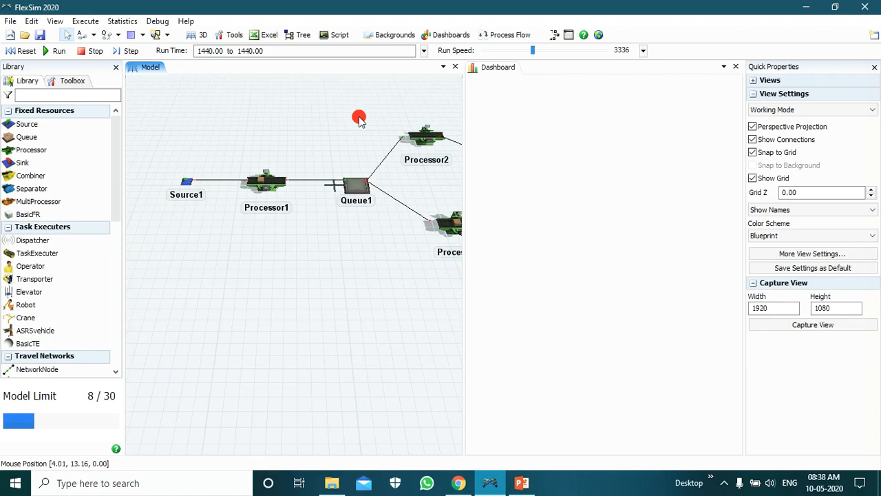
click(185, 182)
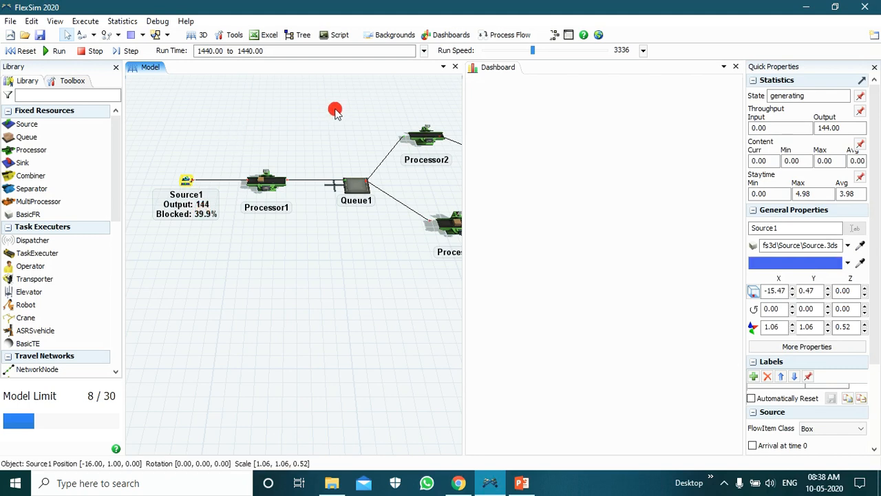
drag(268, 117, 164, 116)
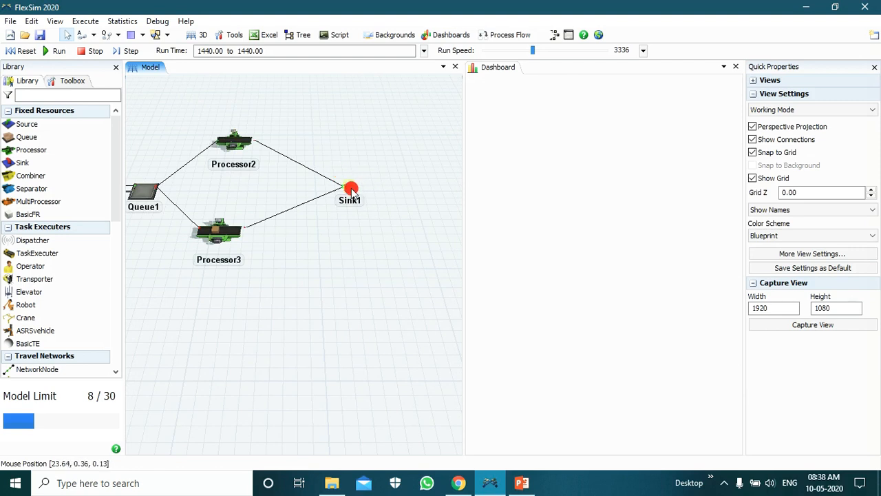
click(359, 187)
drag(302, 259, 431, 252)
scroll(261, 155, down, 2)
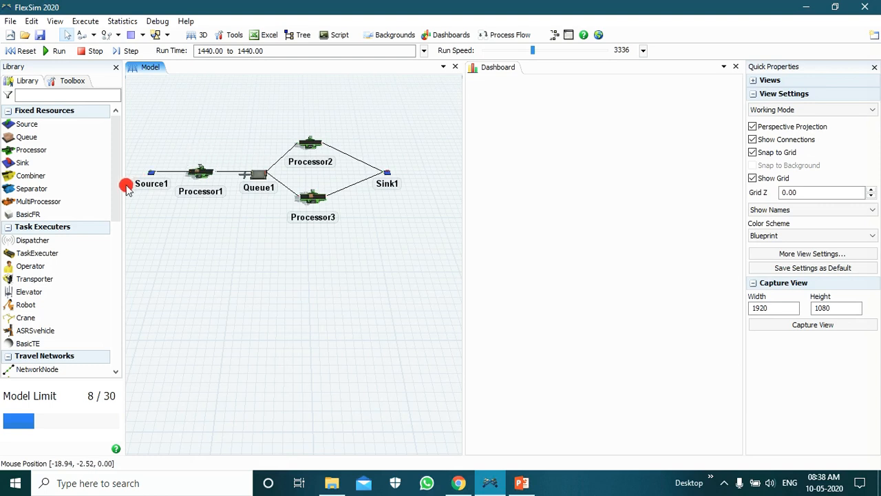
Step: Add a WIP text table to the dashboard that tracks all sources, processors, sinks and queues
click(531, 174)
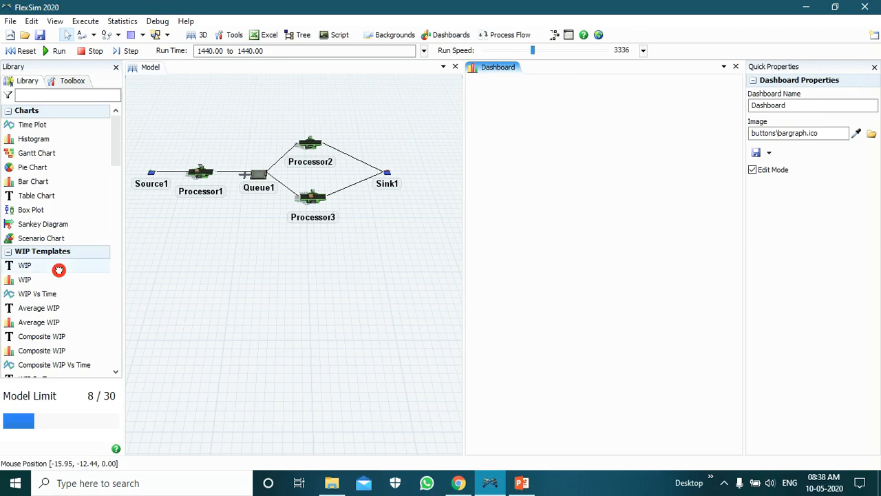
drag(61, 273, 553, 141)
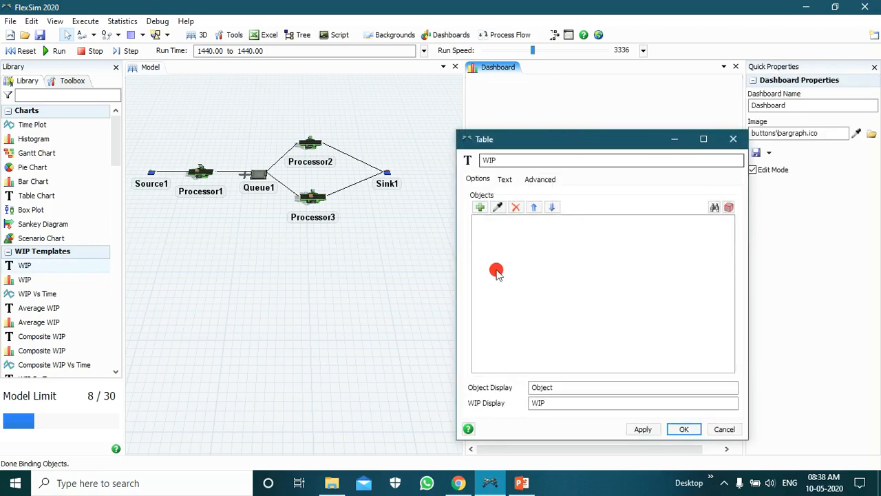
click(481, 208)
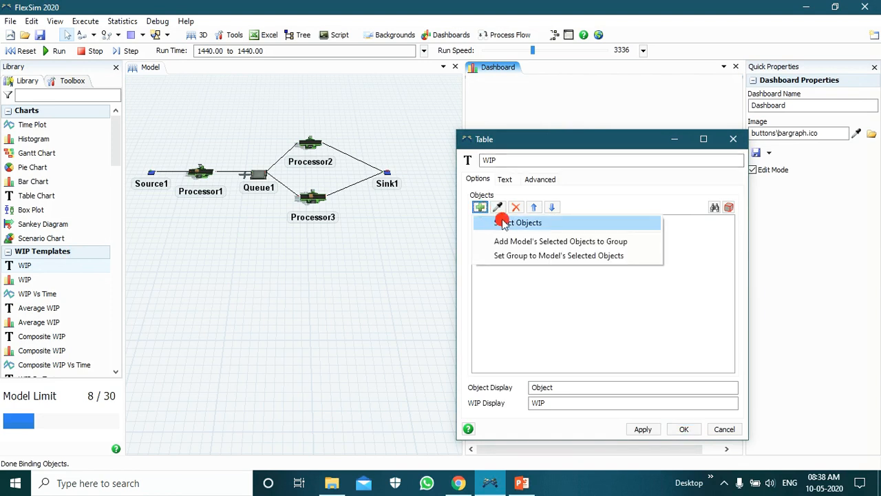
click(516, 222)
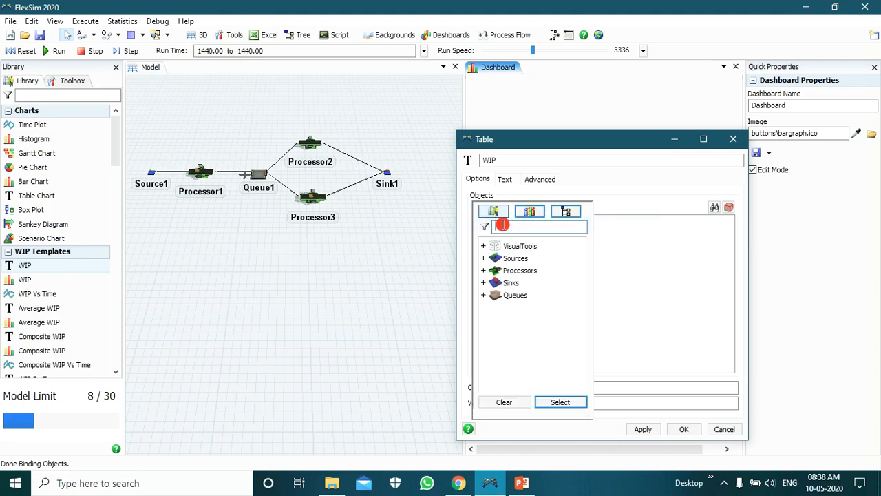
click(516, 259)
ctrl+click(519, 271)
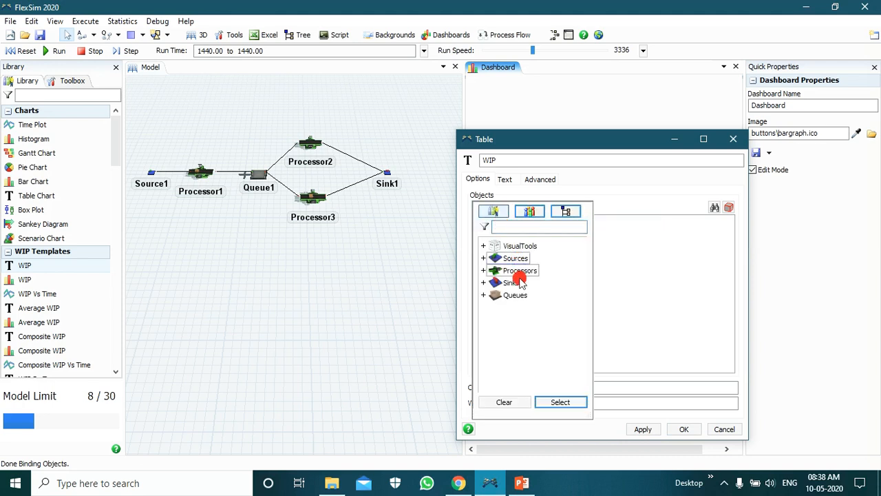
ctrl+click(518, 284)
ctrl+click(521, 295)
click(560, 403)
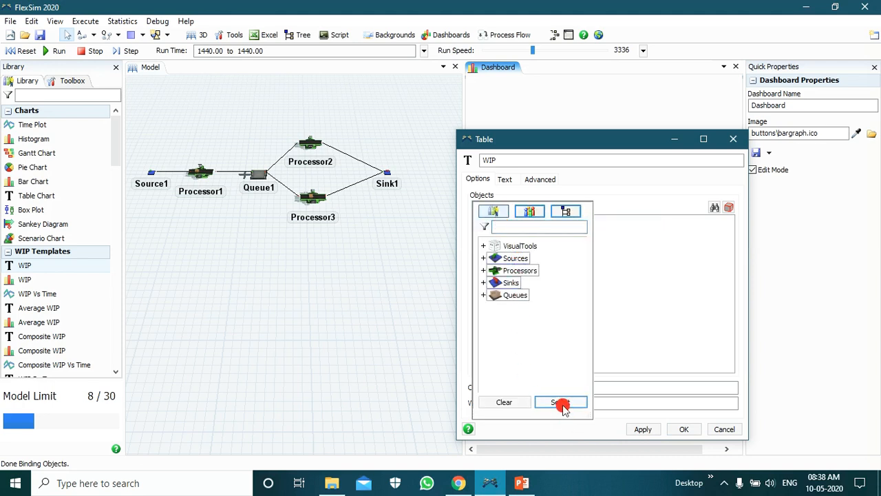
click(643, 428)
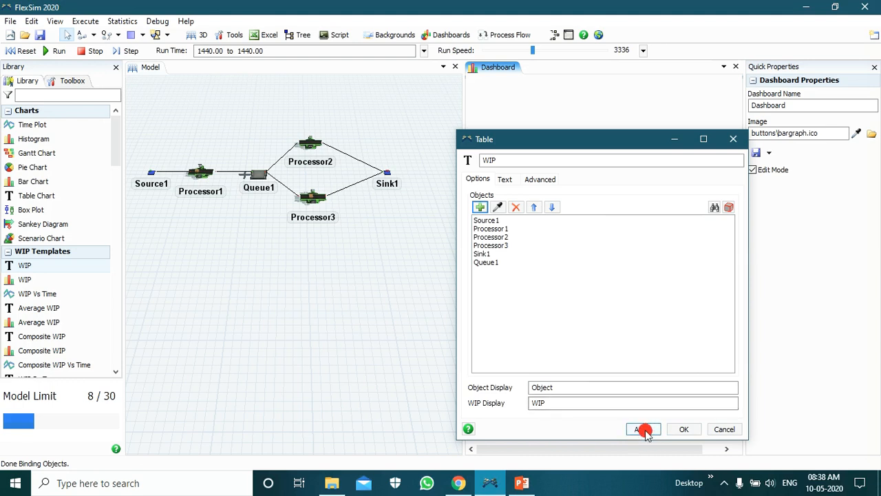
click(676, 429)
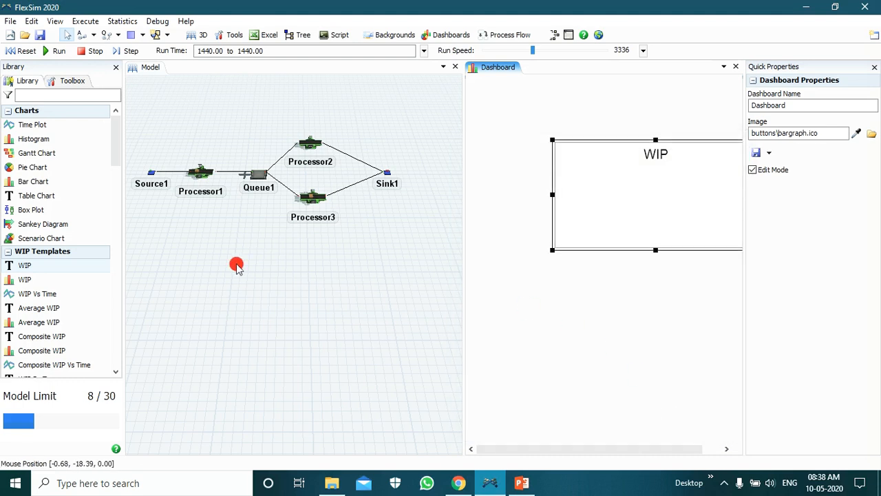
Step: Add an Average WIP text table below the WIP table, covering all sources, processors, sinks and queues
click(66, 310)
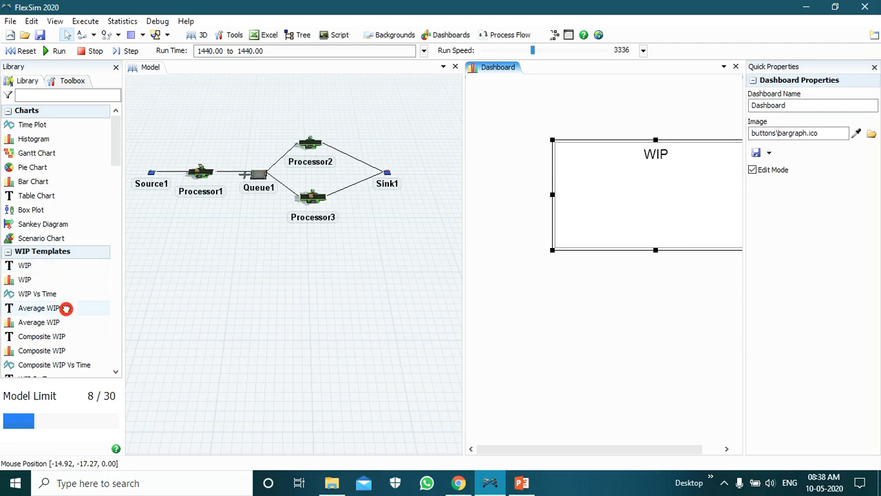
drag(66, 308, 557, 322)
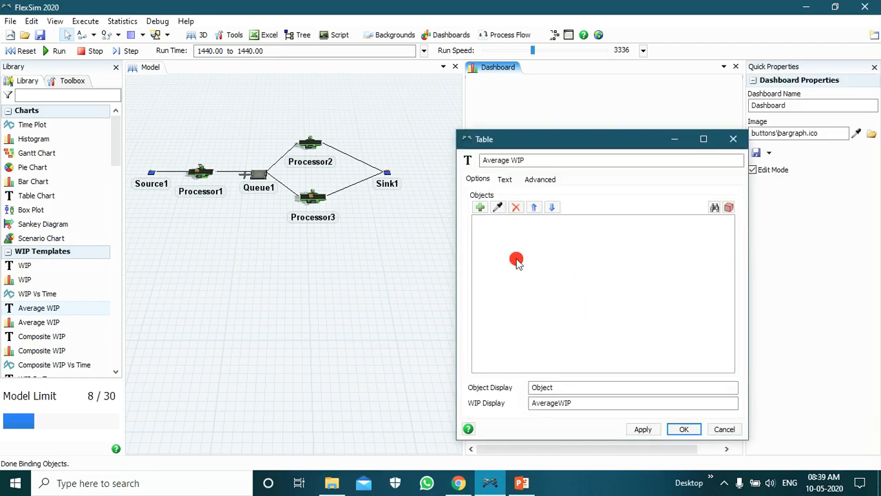
click(481, 208)
click(513, 222)
click(518, 258)
ctrl+click(520, 271)
ctrl+click(511, 283)
ctrl+click(520, 295)
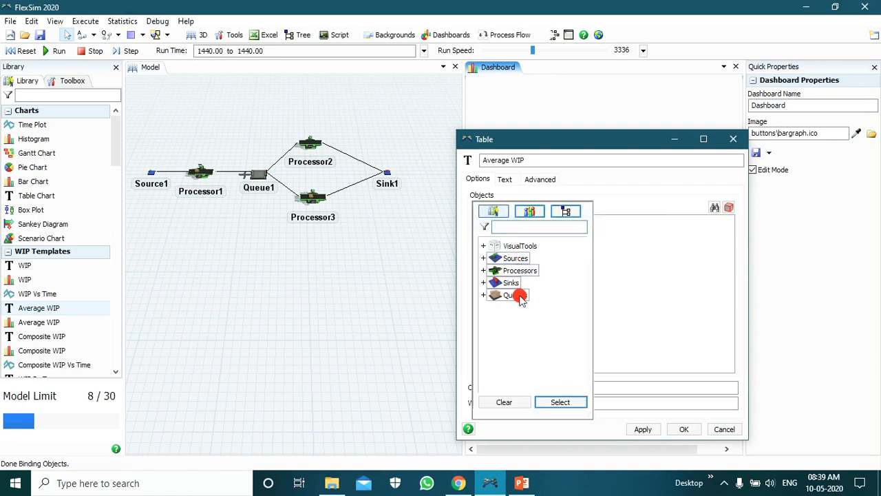
click(560, 401)
click(639, 429)
click(684, 430)
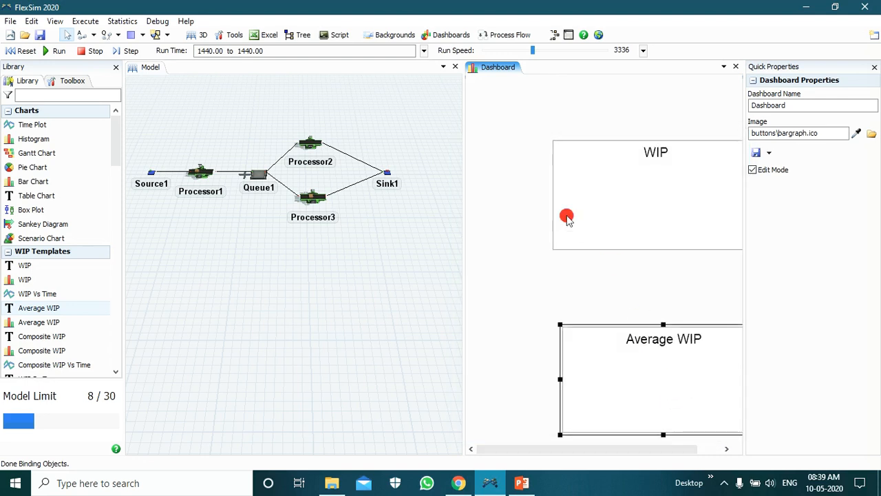
Step: Rearrange the WIP and Average WIP tables so both fit fully within the dashboard, one above the other
click(581, 141)
drag(580, 142, 501, 92)
drag(584, 329, 507, 226)
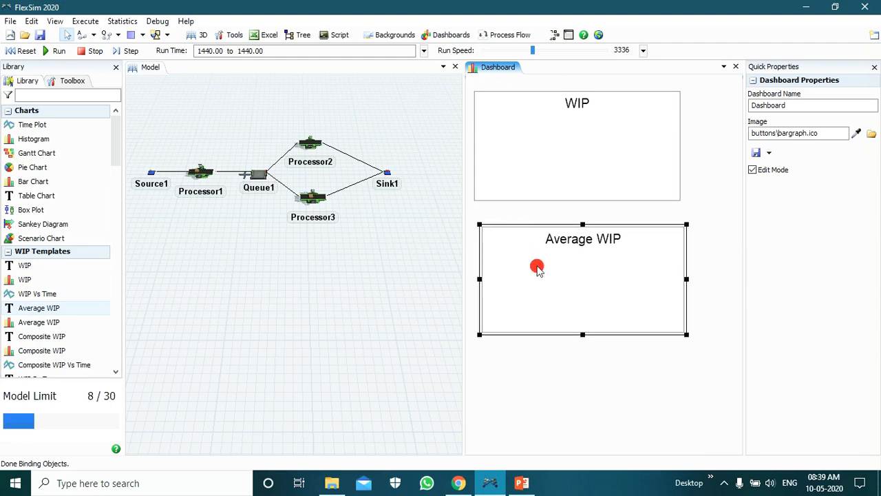
Step: Reset and rerun the model, and increase the height of both dashboard tables until every object row fits
click(24, 53)
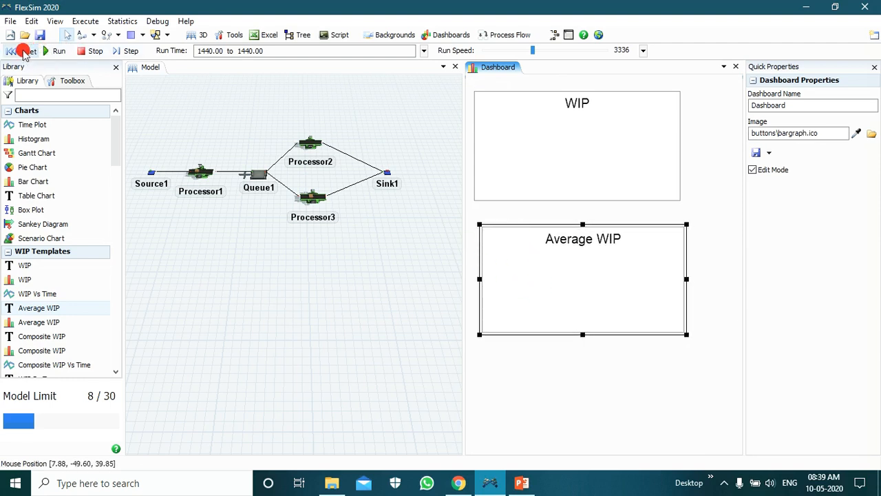
click(60, 53)
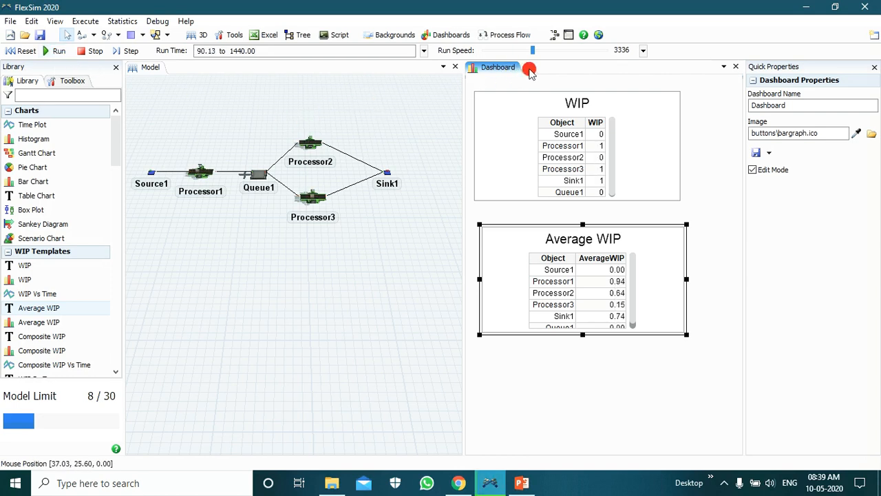
drag(582, 334, 584, 366)
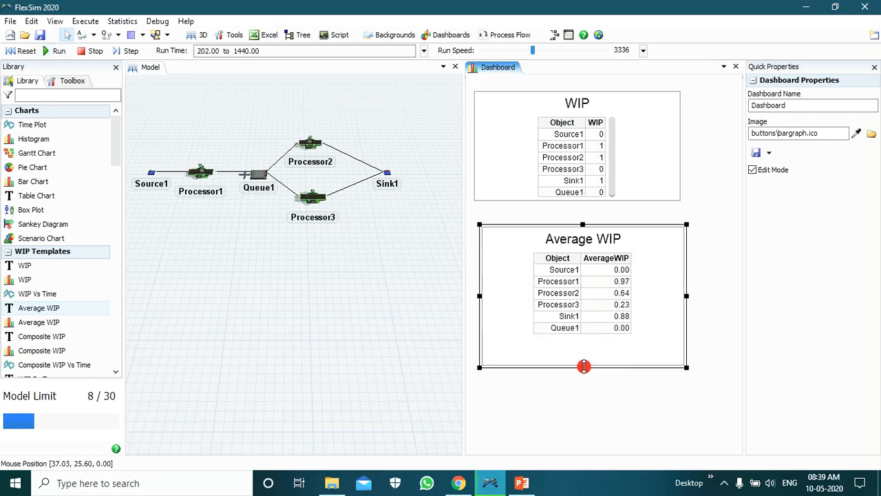
click(584, 197)
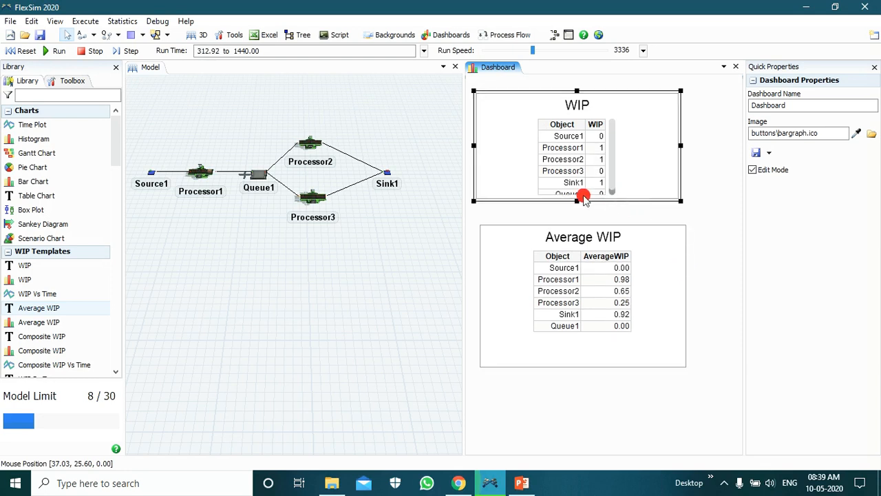
drag(577, 203, 576, 213)
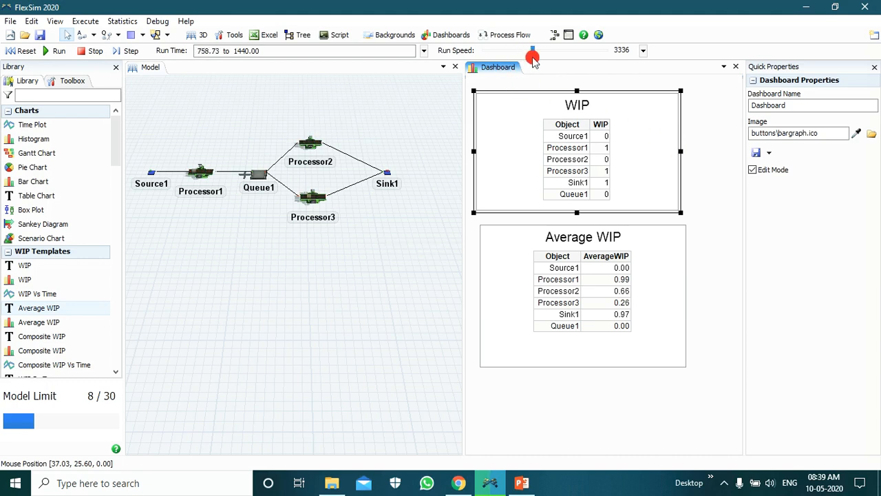
Step: Examine the processors and the whole process line during and after the run, and look through the throughput chart templates
scroll(291, 173, up, 5)
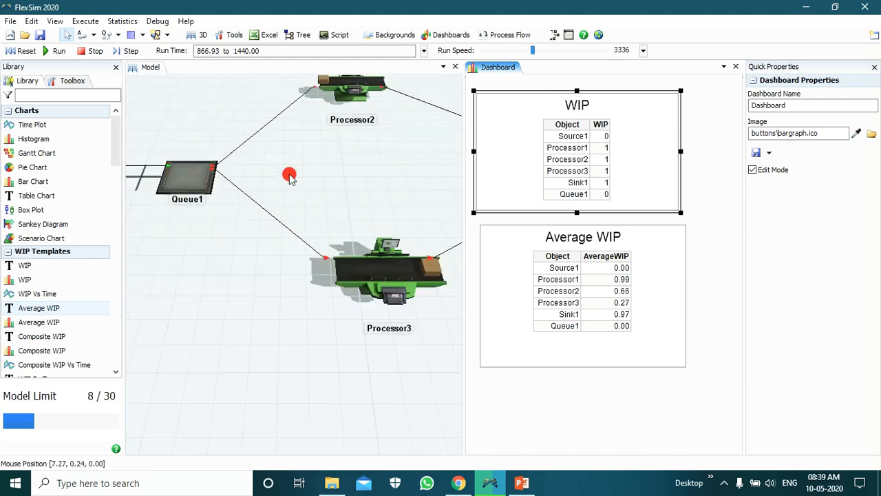
scroll(291, 173, down, 2)
scroll(292, 172, down, 3)
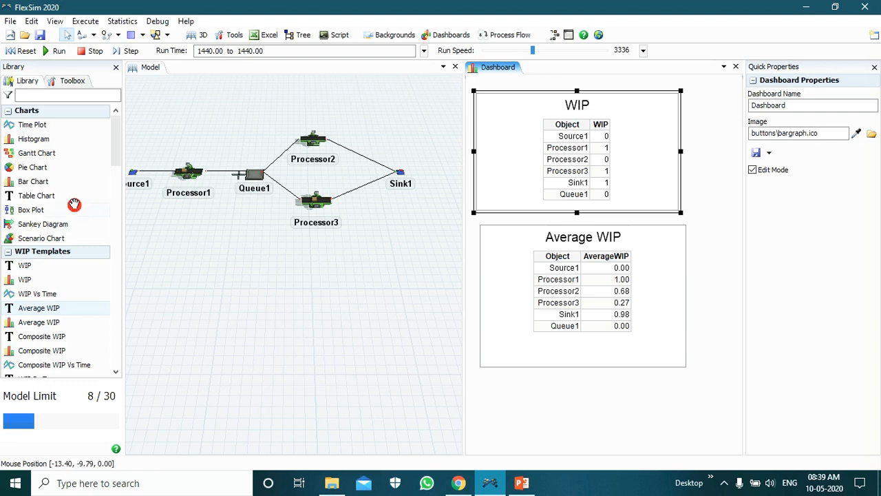
drag(112, 146, 120, 177)
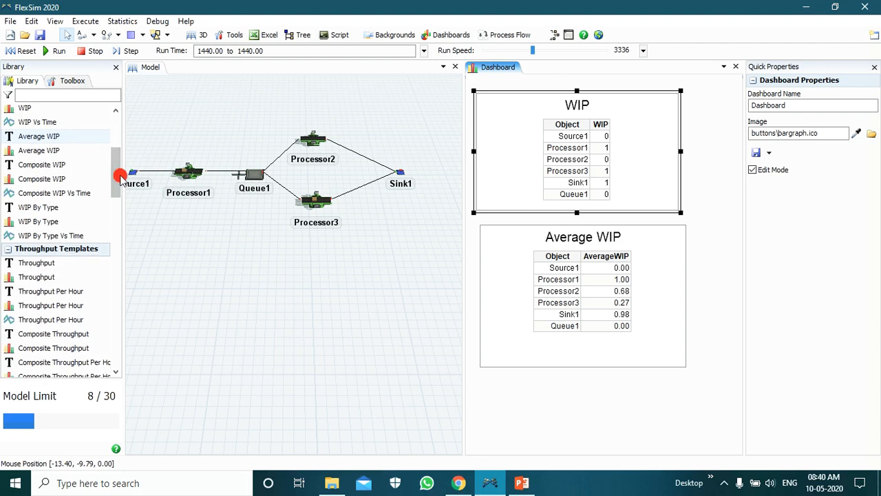
scroll(442, 280, up, 3)
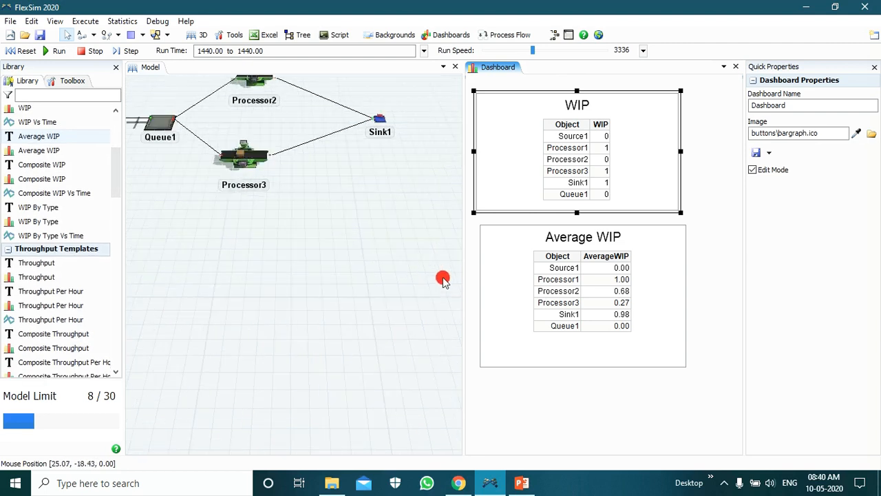
scroll(417, 262, down, 2)
scroll(240, 161, down, 2)
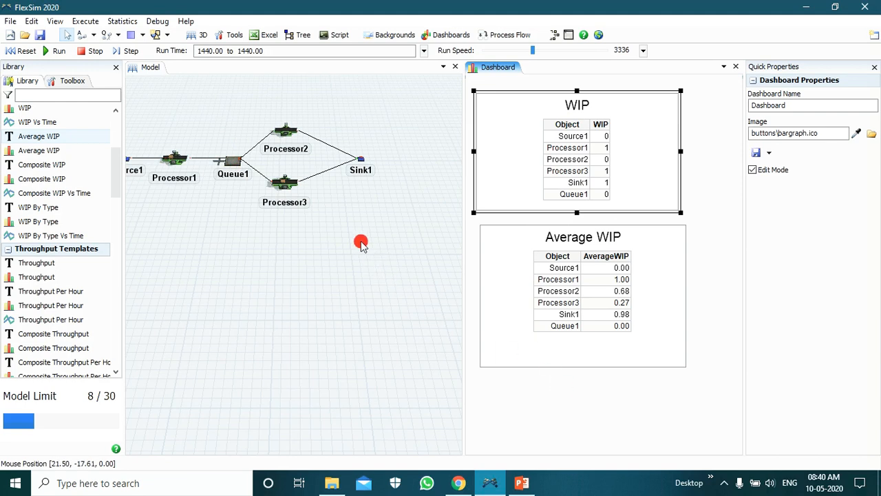
scroll(360, 242, down, 2)
scroll(142, 117, down, 1)
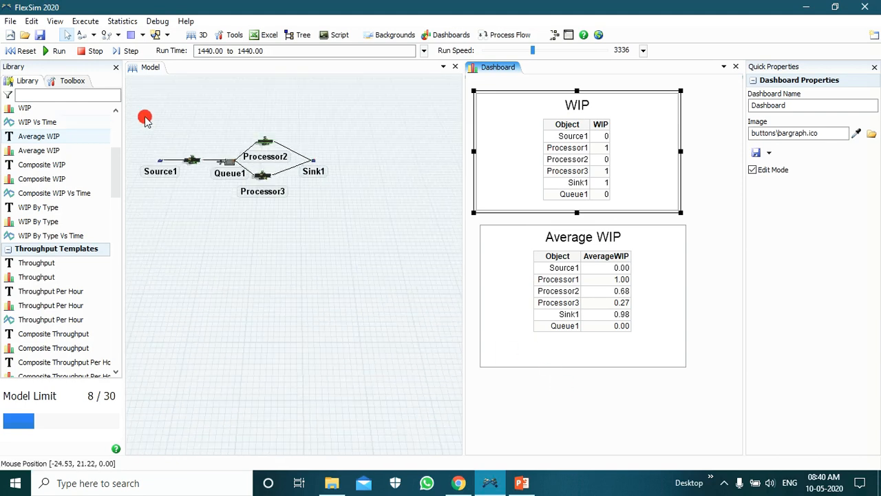
scroll(371, 153, up, 1)
scroll(372, 153, up, 1)
scroll(406, 145, down, 2)
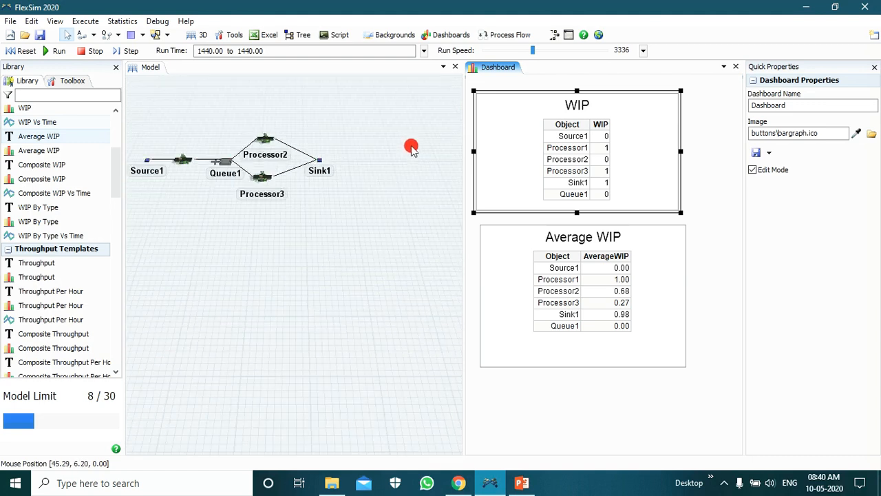
Step: Add a second dashboard to the model
click(212, 229)
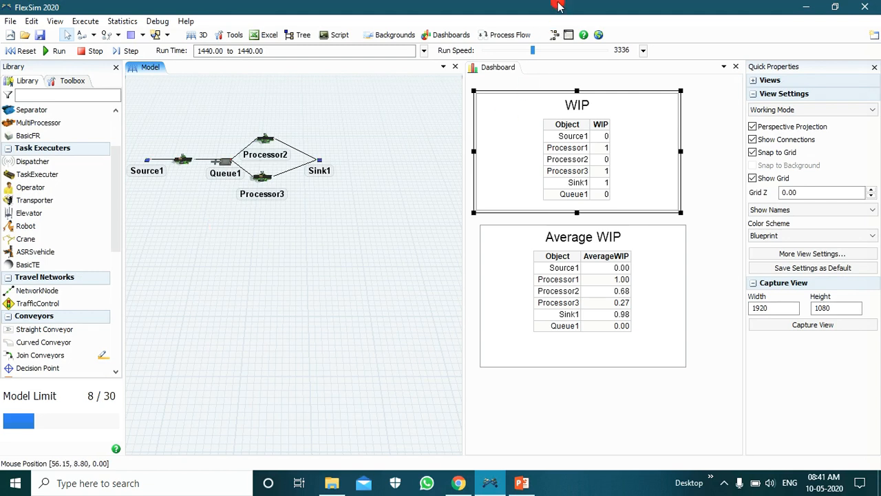
click(450, 35)
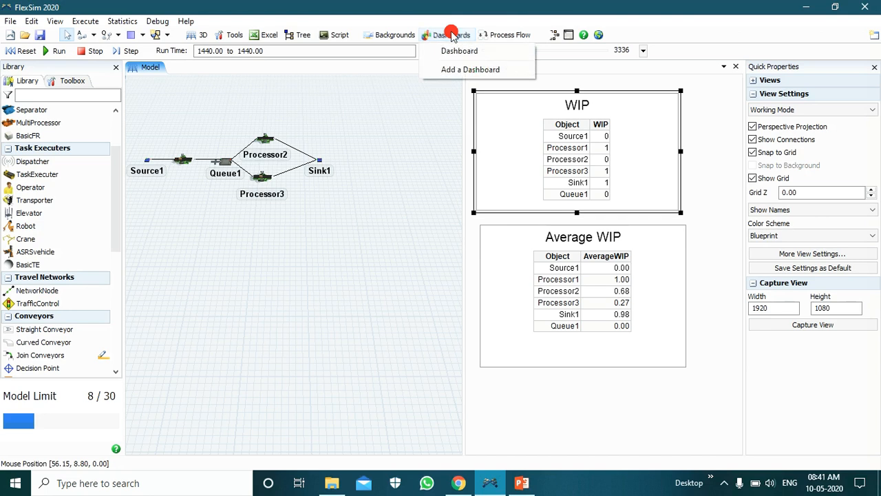
click(450, 70)
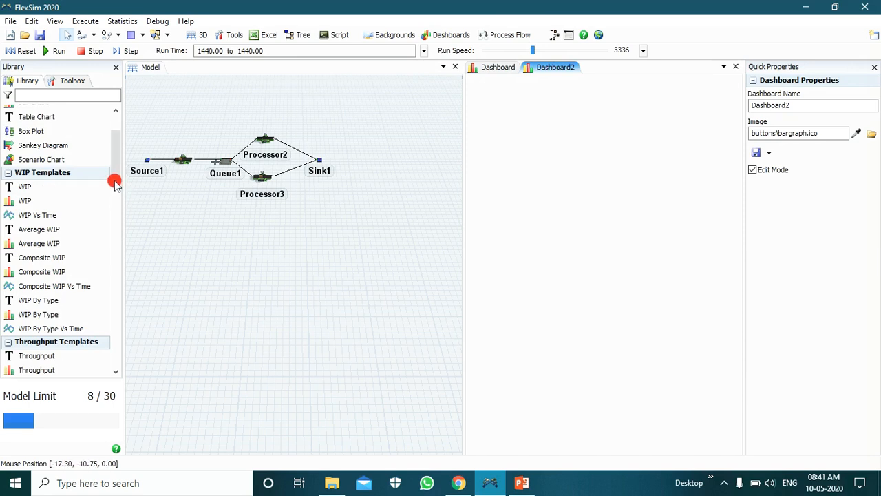
Step: Place a State Bar chart from the State Templates on the empty second dashboard
scroll(92, 243, down, 4)
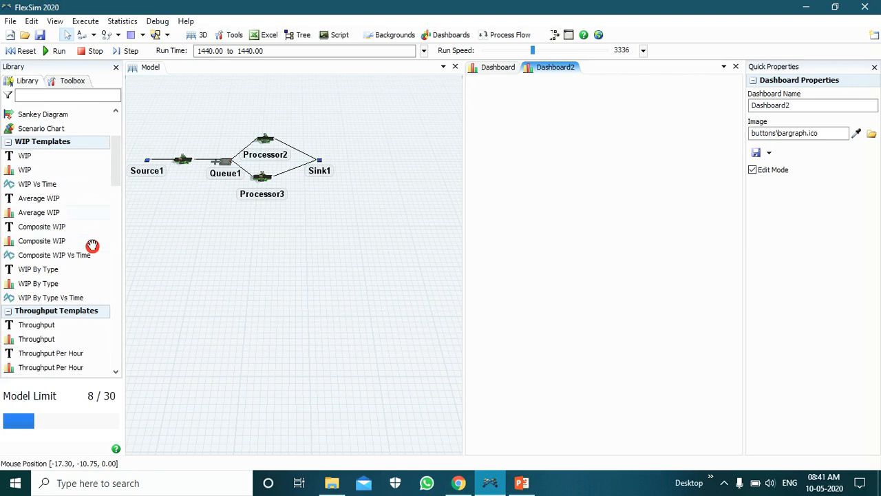
scroll(96, 249, down, 5)
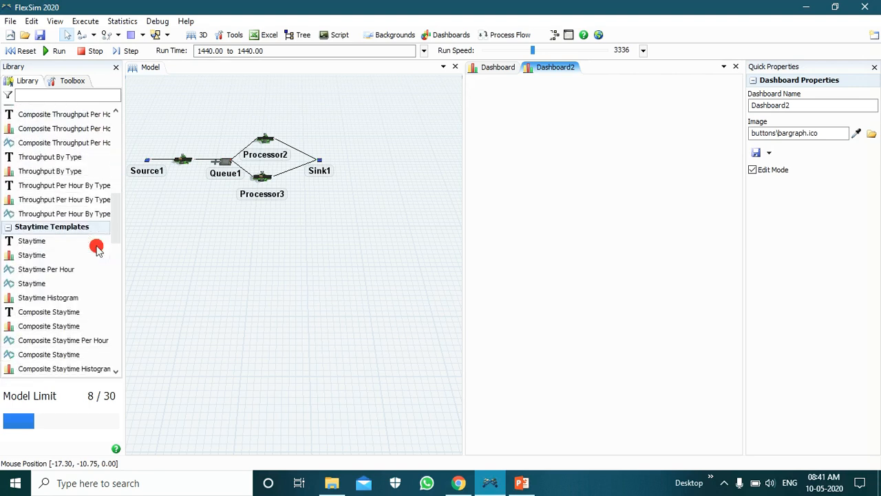
scroll(97, 249, down, 3)
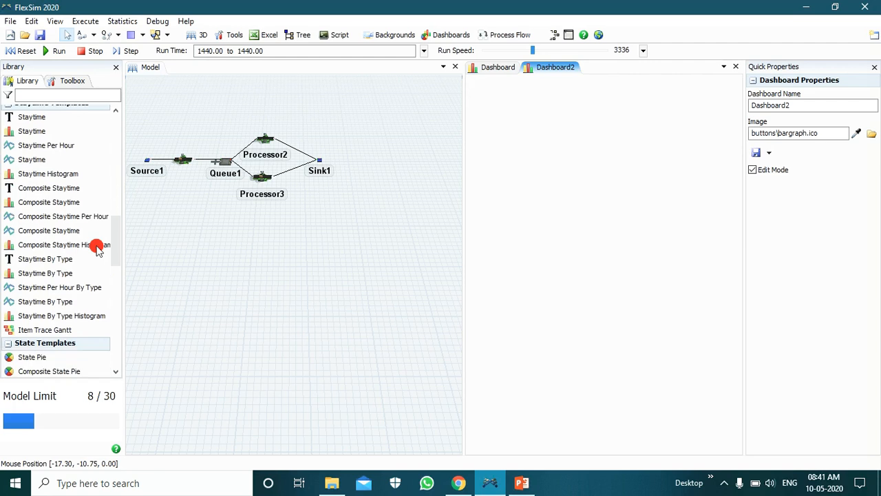
scroll(97, 249, down, 5)
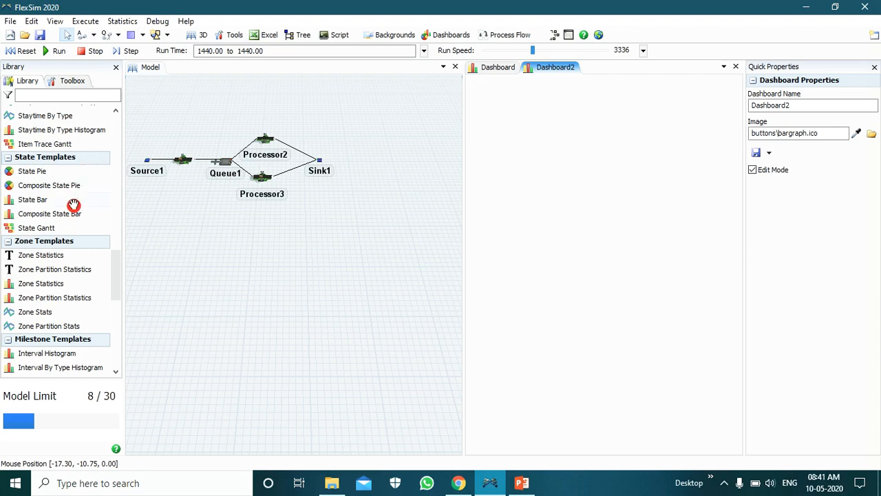
drag(73, 205, 543, 169)
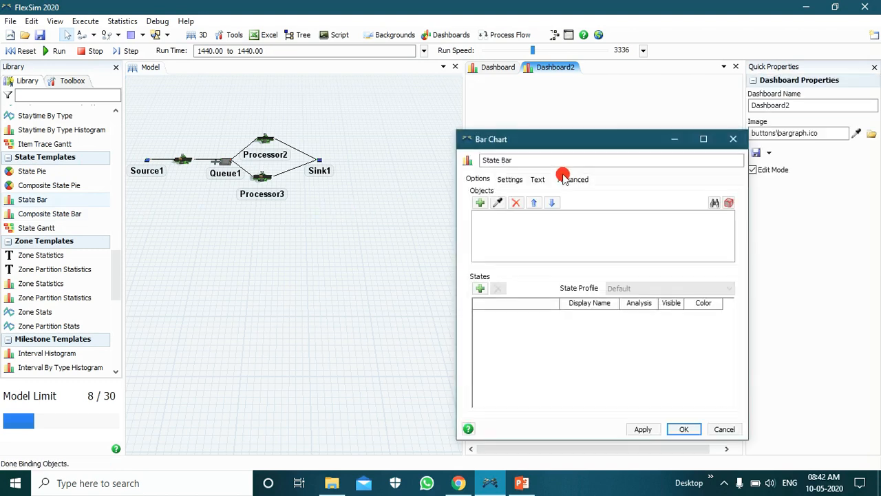
Step: Add all processors from the model as the State Bar chart's objects and apply the chart settings
click(480, 203)
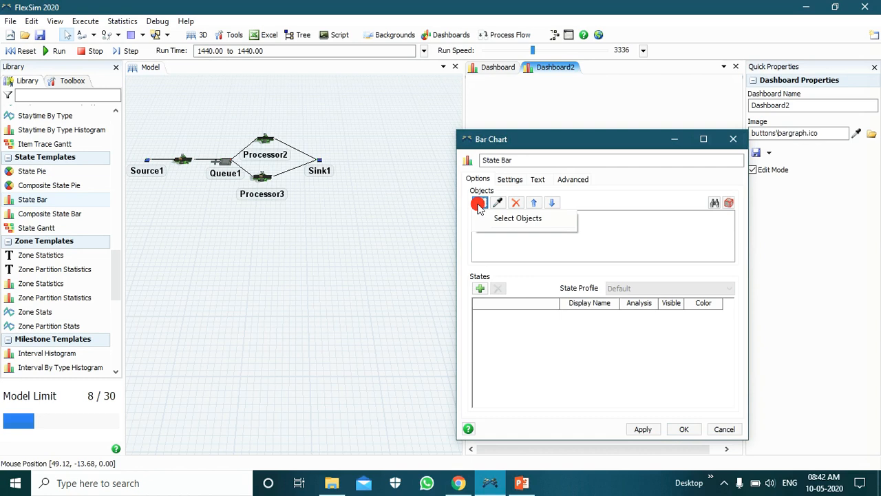
click(488, 219)
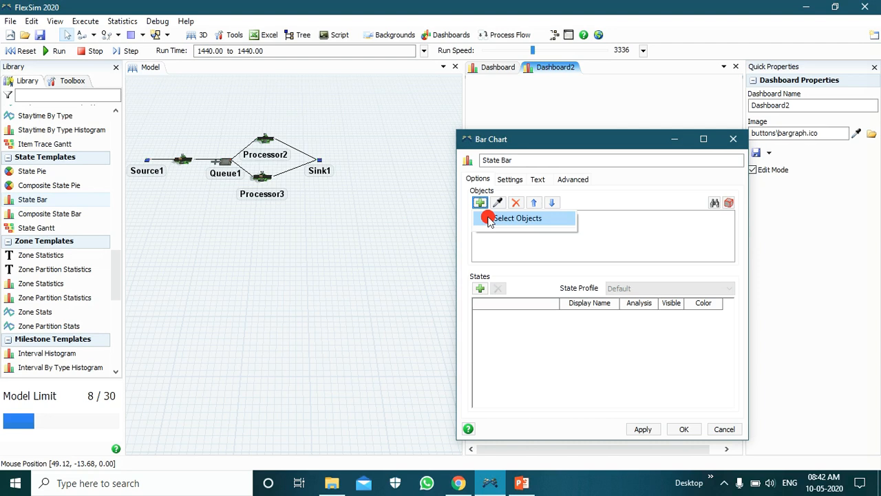
click(489, 218)
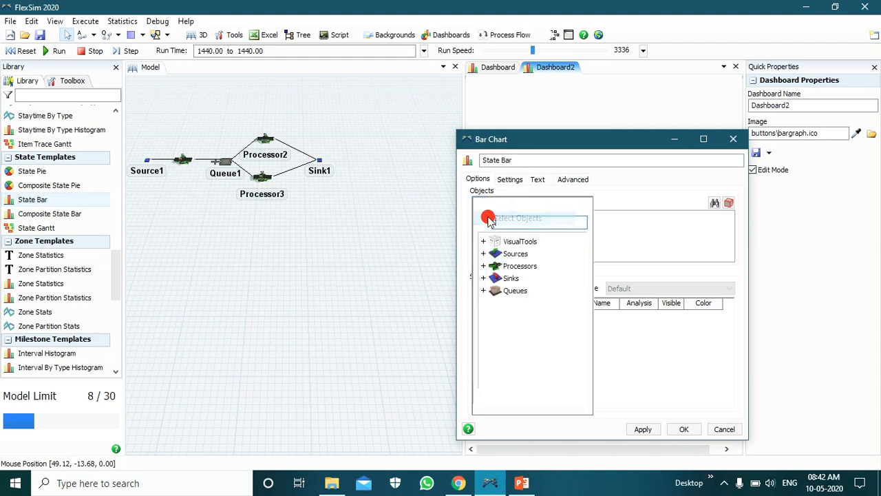
click(515, 269)
click(565, 399)
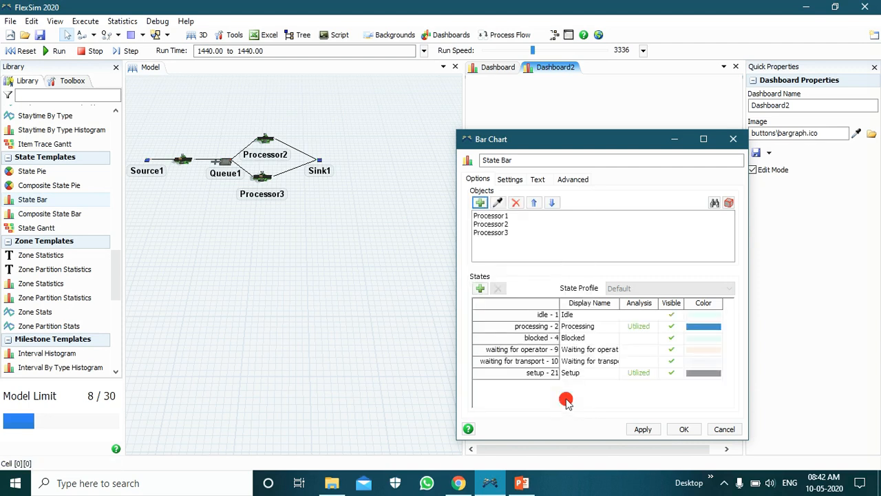
click(642, 430)
click(684, 429)
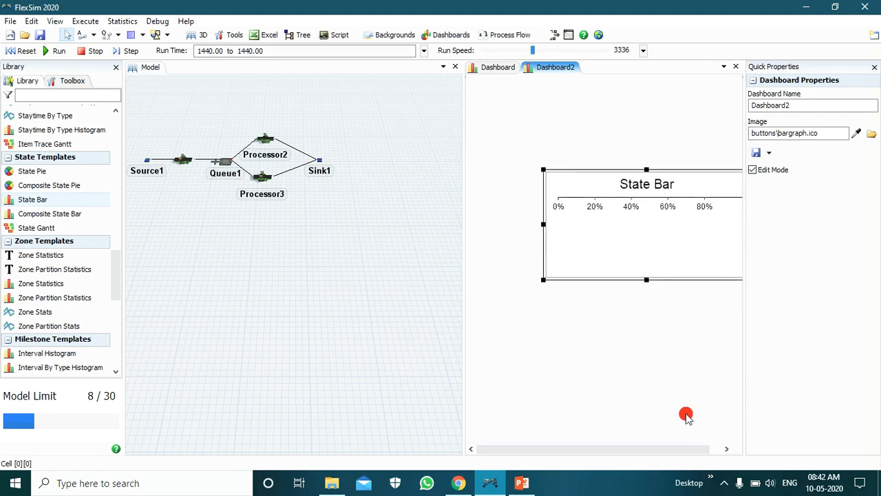
Step: Move the State Bar chart to the dashboard's upper left, enlarge it, and widen both the dashboard pane and the chart
click(606, 169)
drag(605, 169, 531, 95)
drag(678, 205, 745, 256)
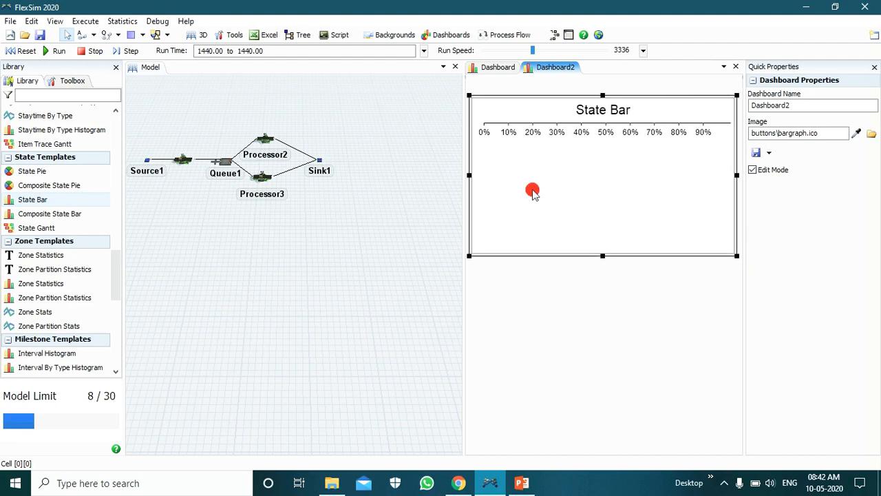
drag(461, 201, 401, 201)
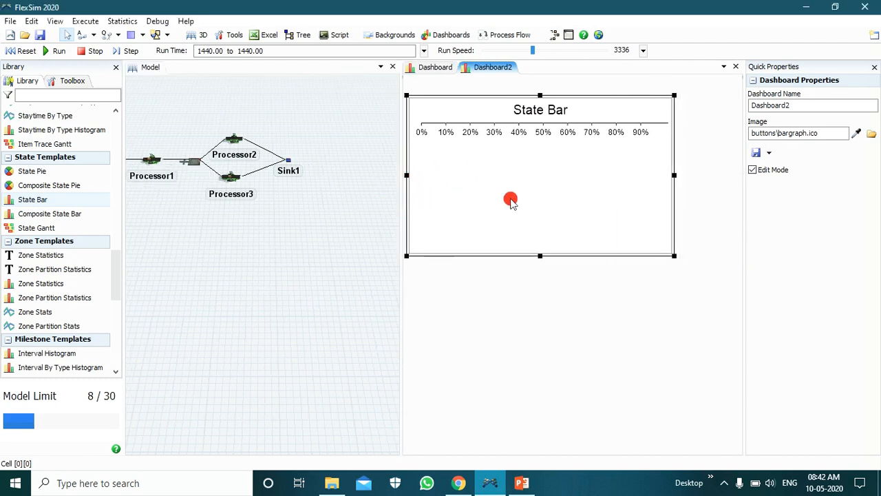
drag(673, 176, 732, 175)
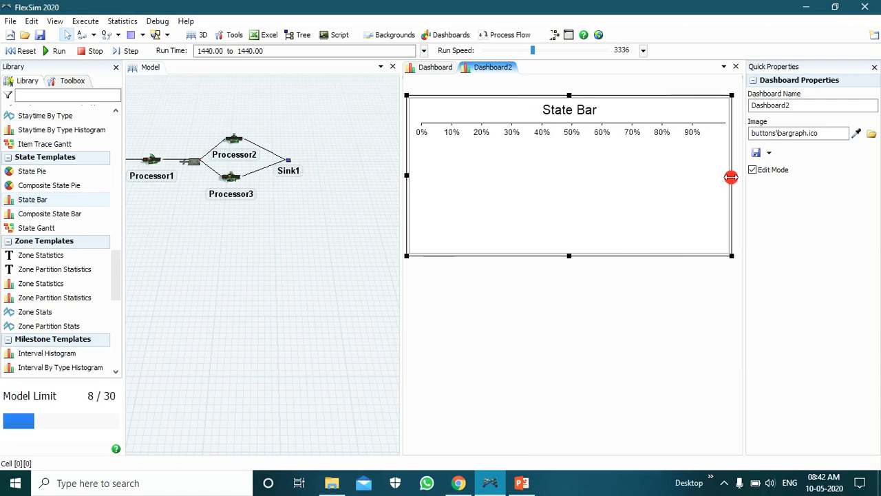
Step: Reset the model to the start of the 1440-minute run
click(20, 50)
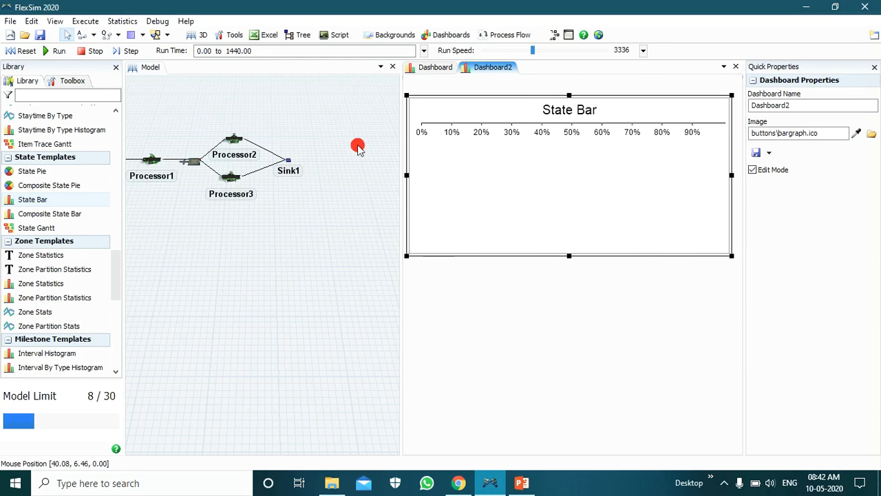